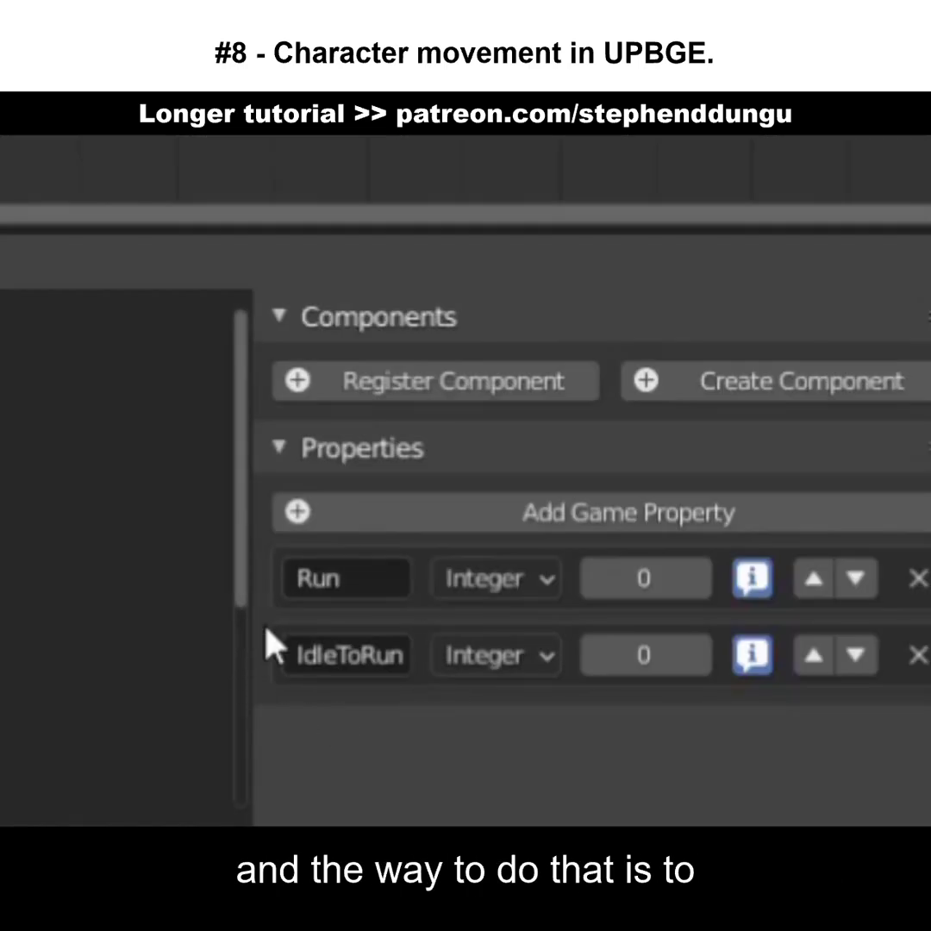
Make IdleToRun an Integer game property and stop the animation playback
click(759, 757)
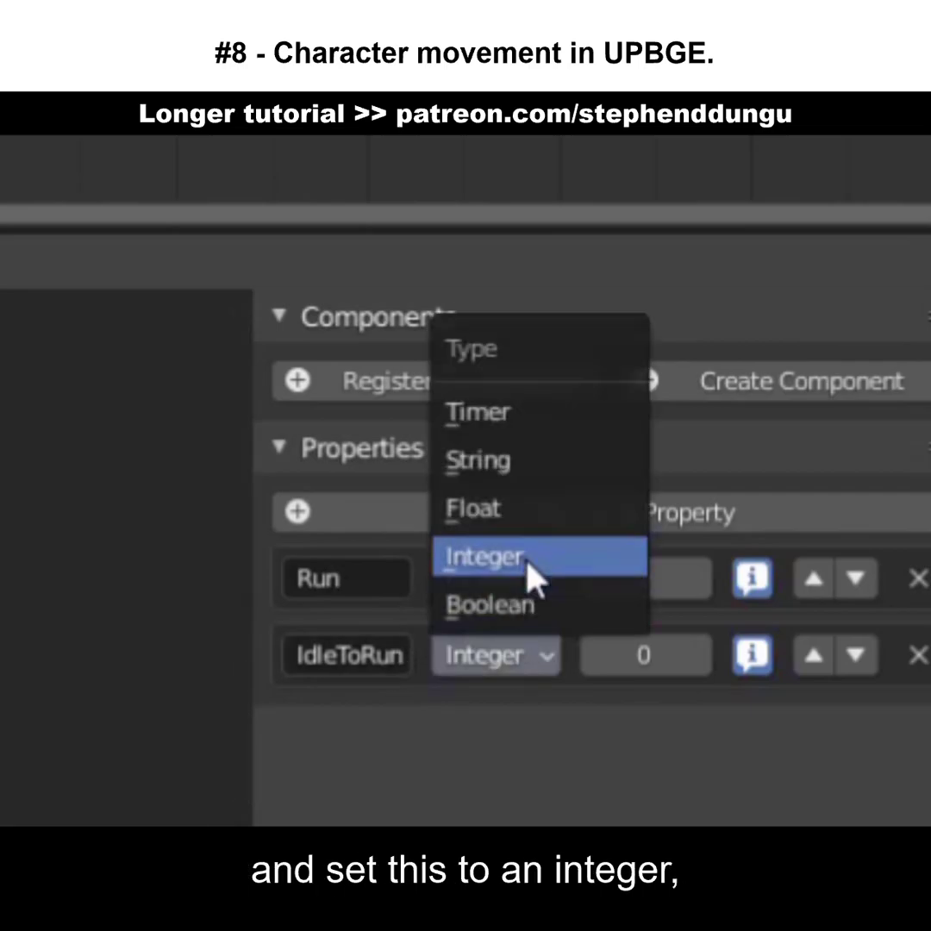
click(484, 557)
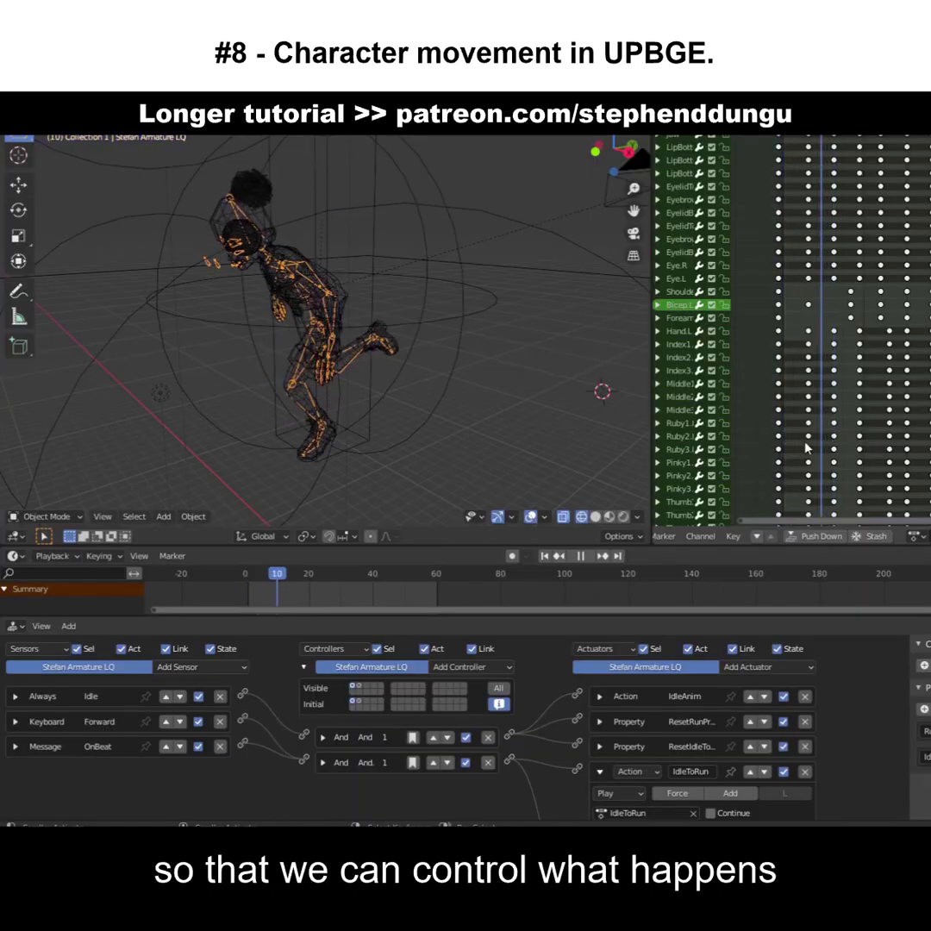
key(Escape)
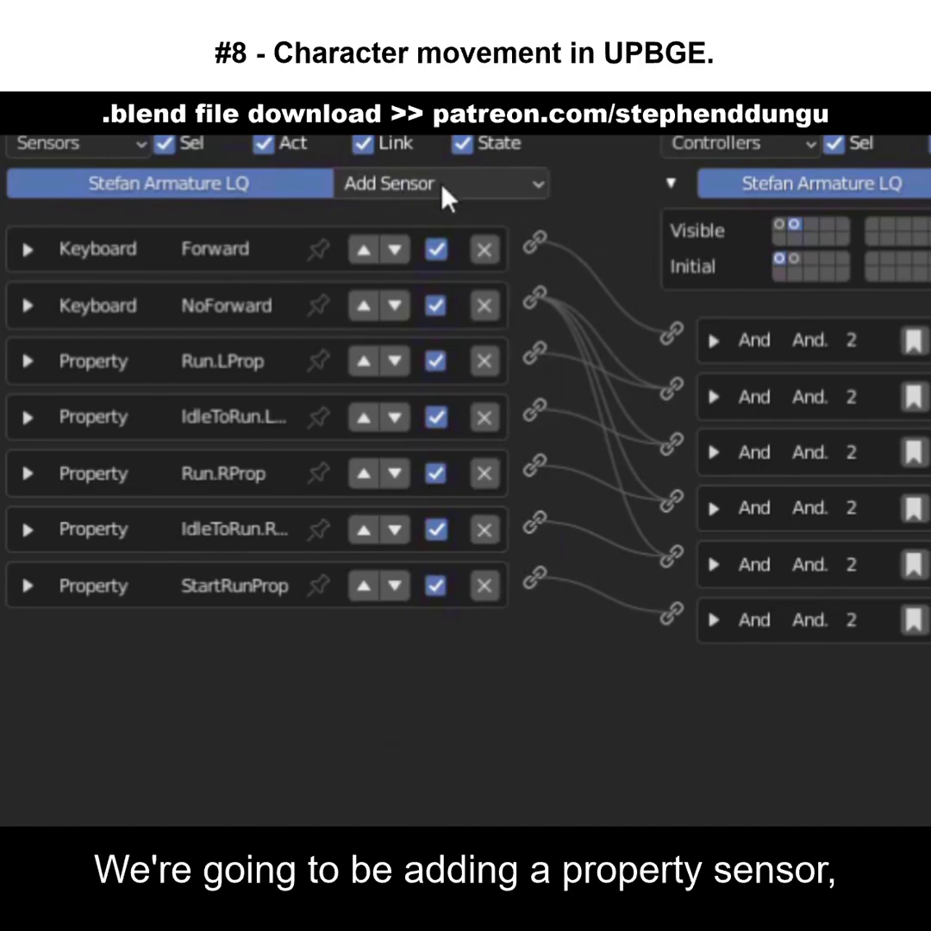
Add a Property sensor that watches IdleToRun with the Interval evaluation type
click(441, 202)
click(411, 607)
click(243, 783)
click(298, 543)
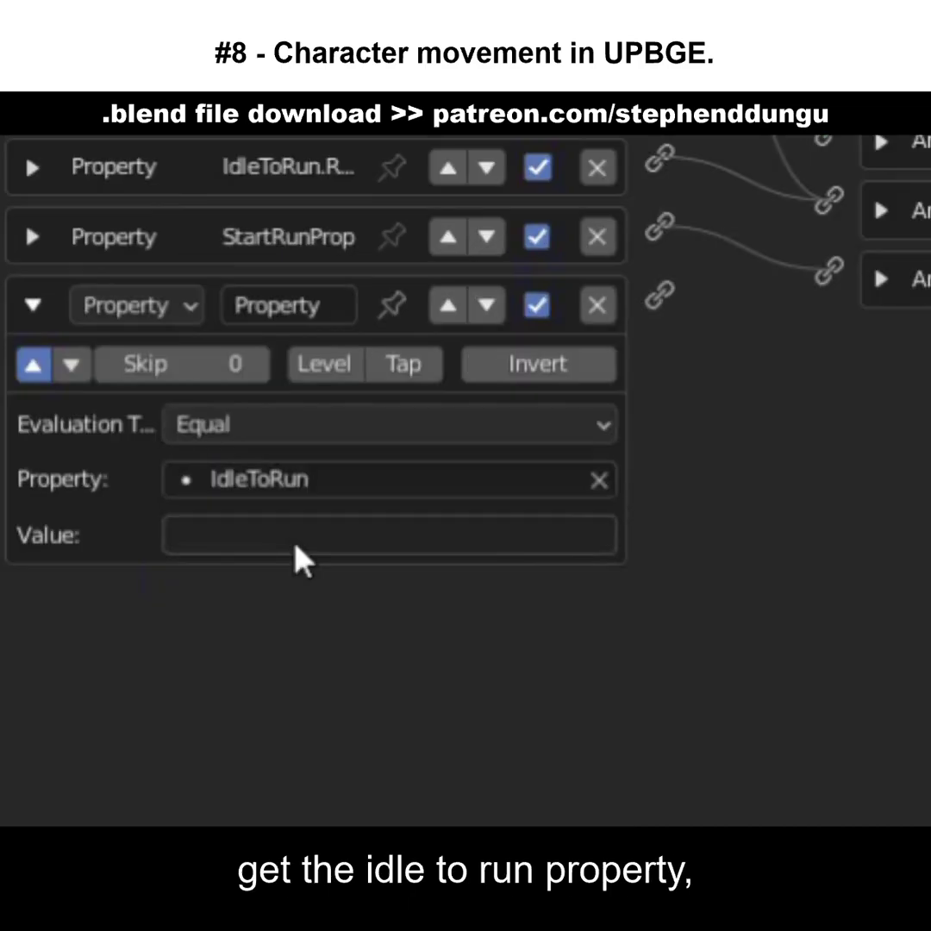
click(250, 429)
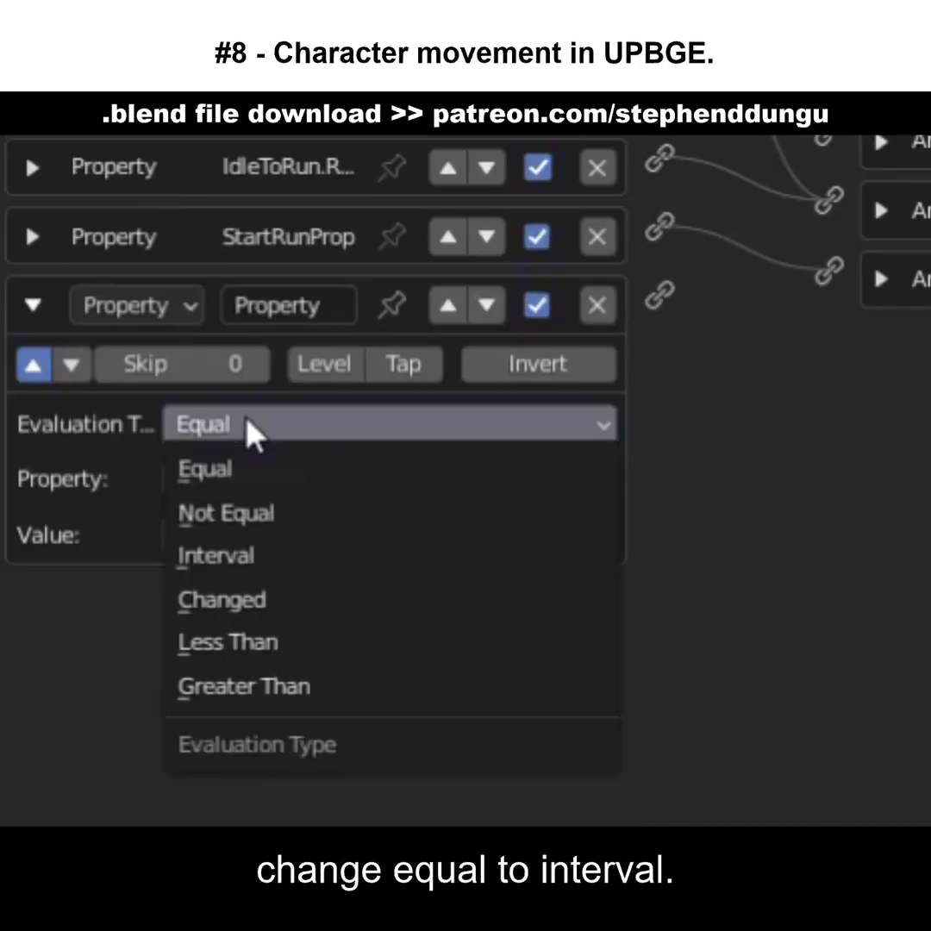
click(298, 558)
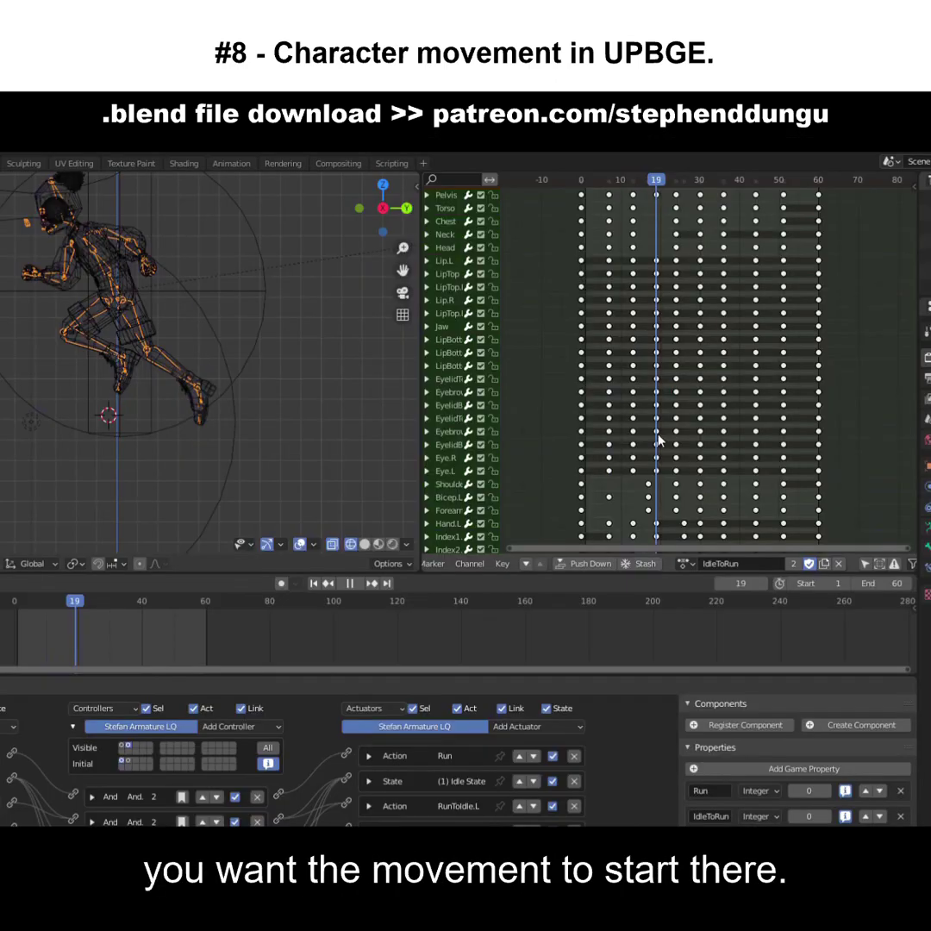
Check frames 7–27 on the timeline, set the interval to minimum 7 and maximum 27, and add a Message actuator
click(611, 446)
drag(611, 446, 688, 445)
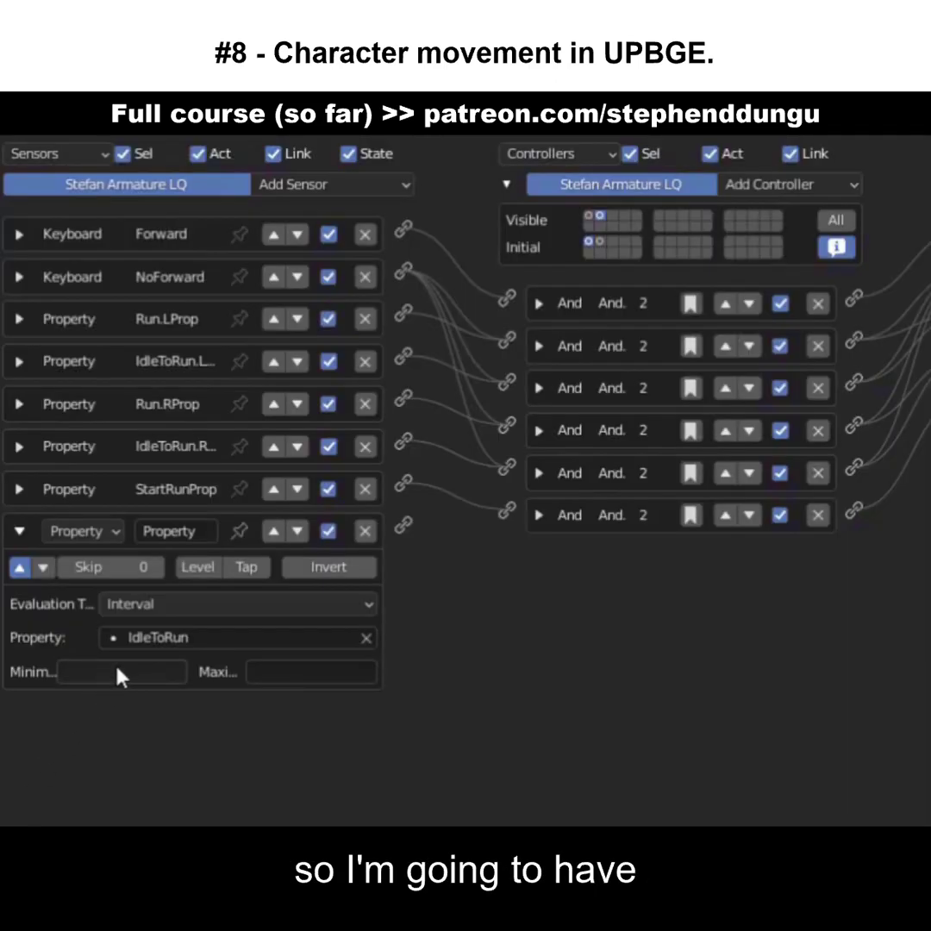
click(119, 676)
text(7)
key(Return)
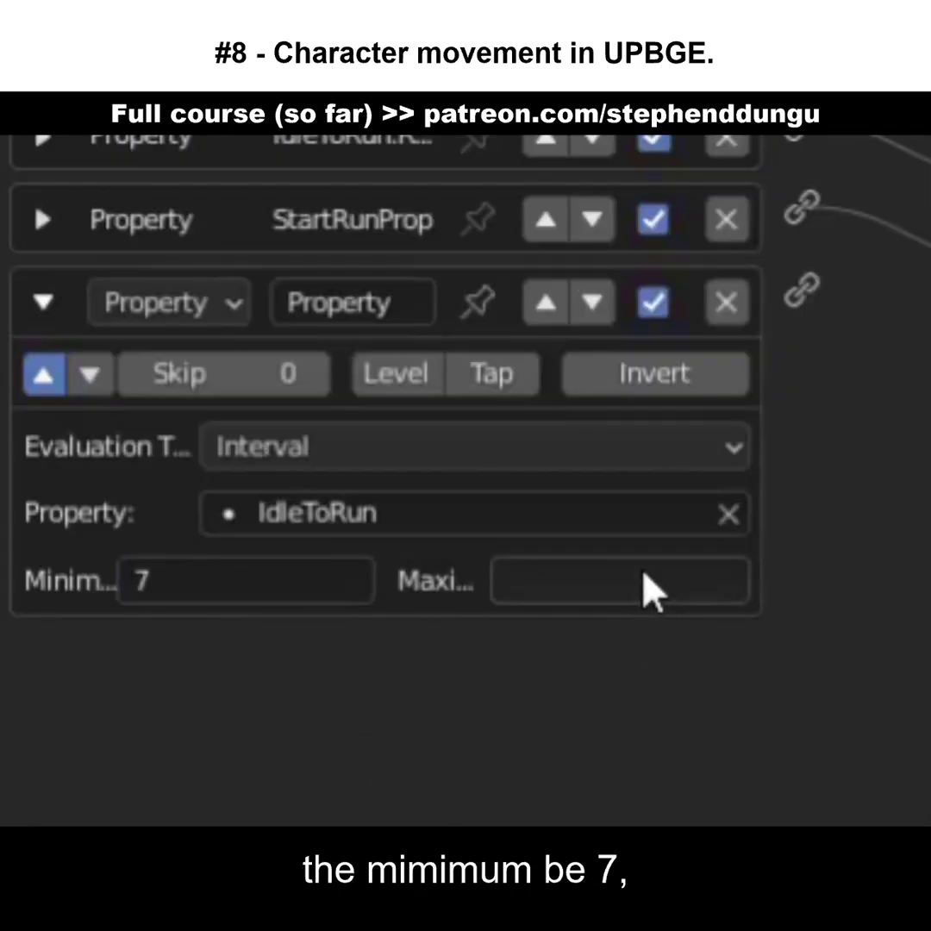
click(638, 582)
text(27)
key(Return)
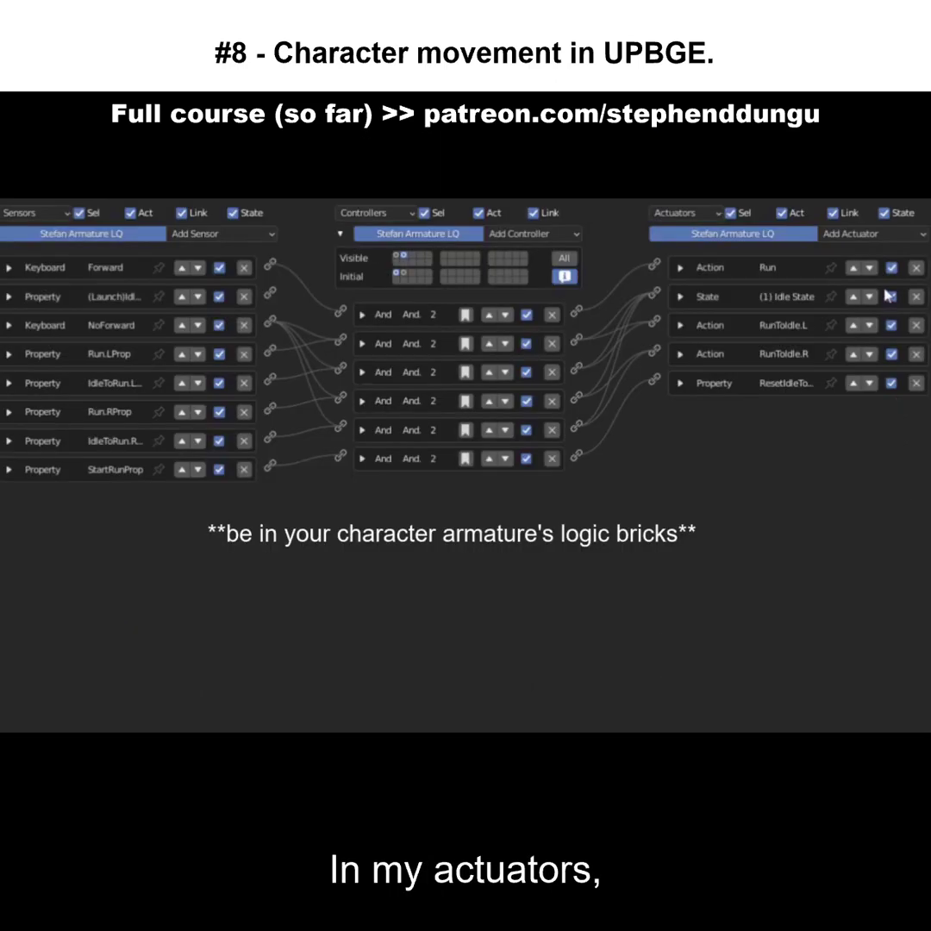
click(845, 235)
click(844, 379)
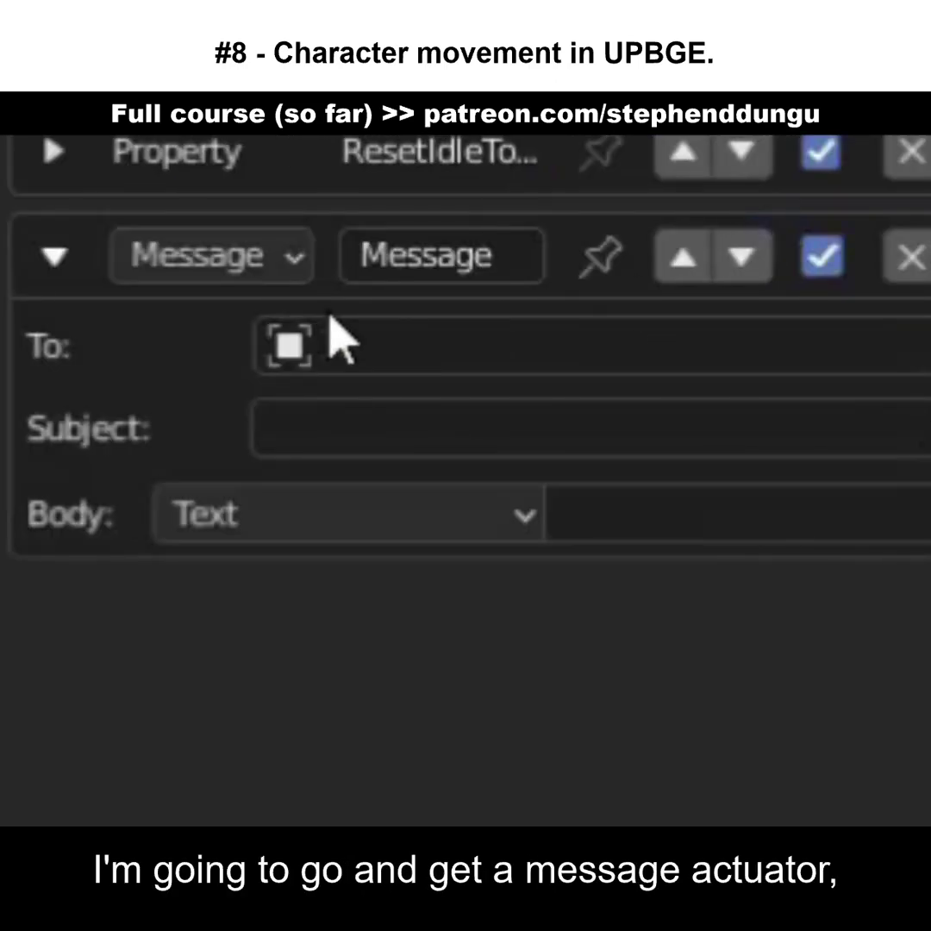
Make the Message actuator send subject 'launch' to the character controller object
click(336, 428)
text(launch)
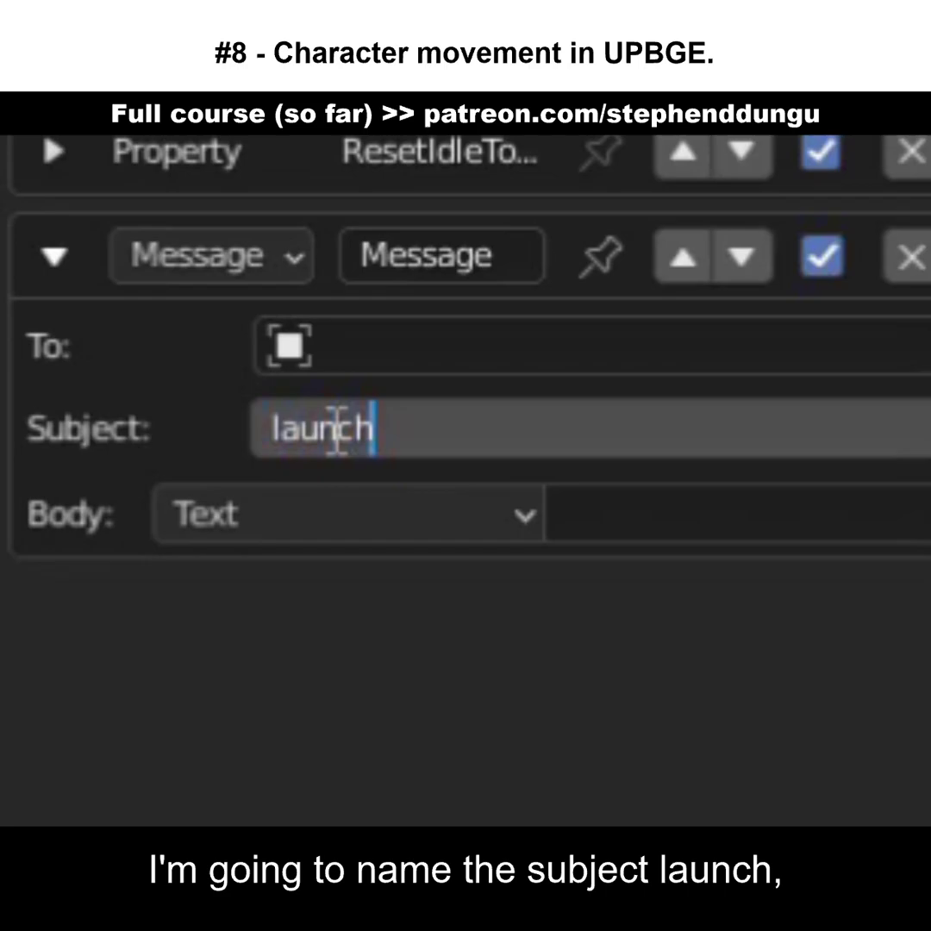
key(Return)
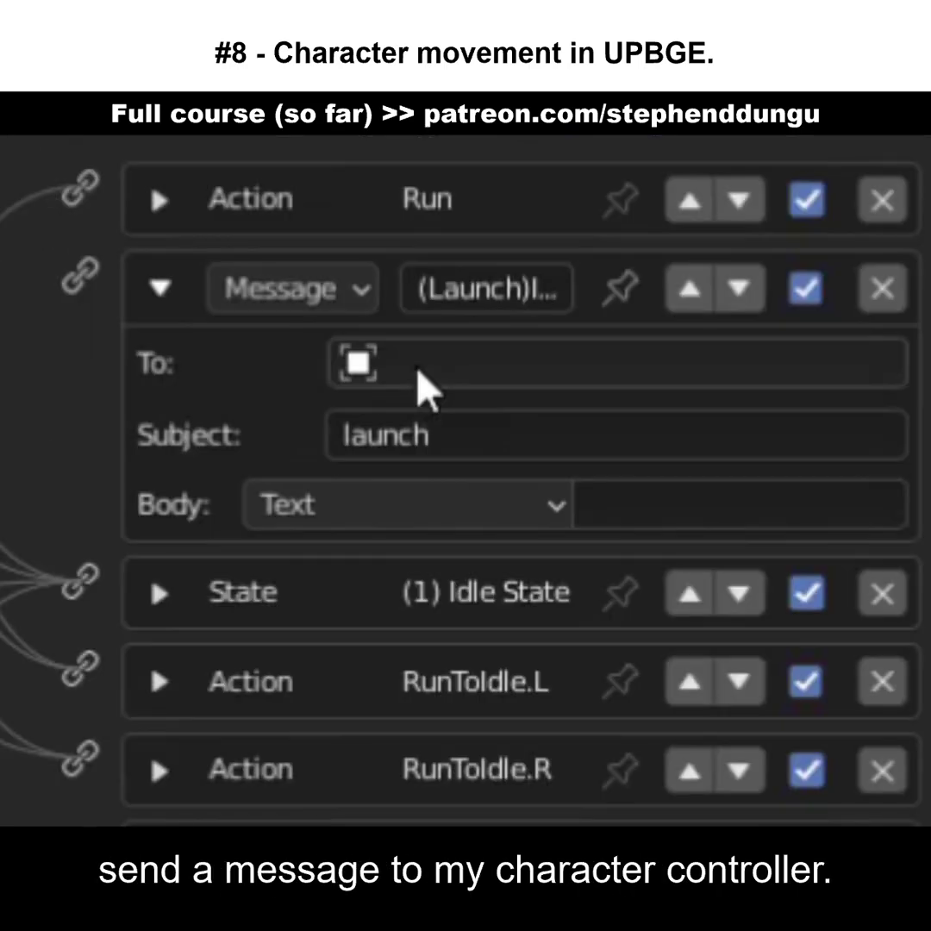
click(421, 367)
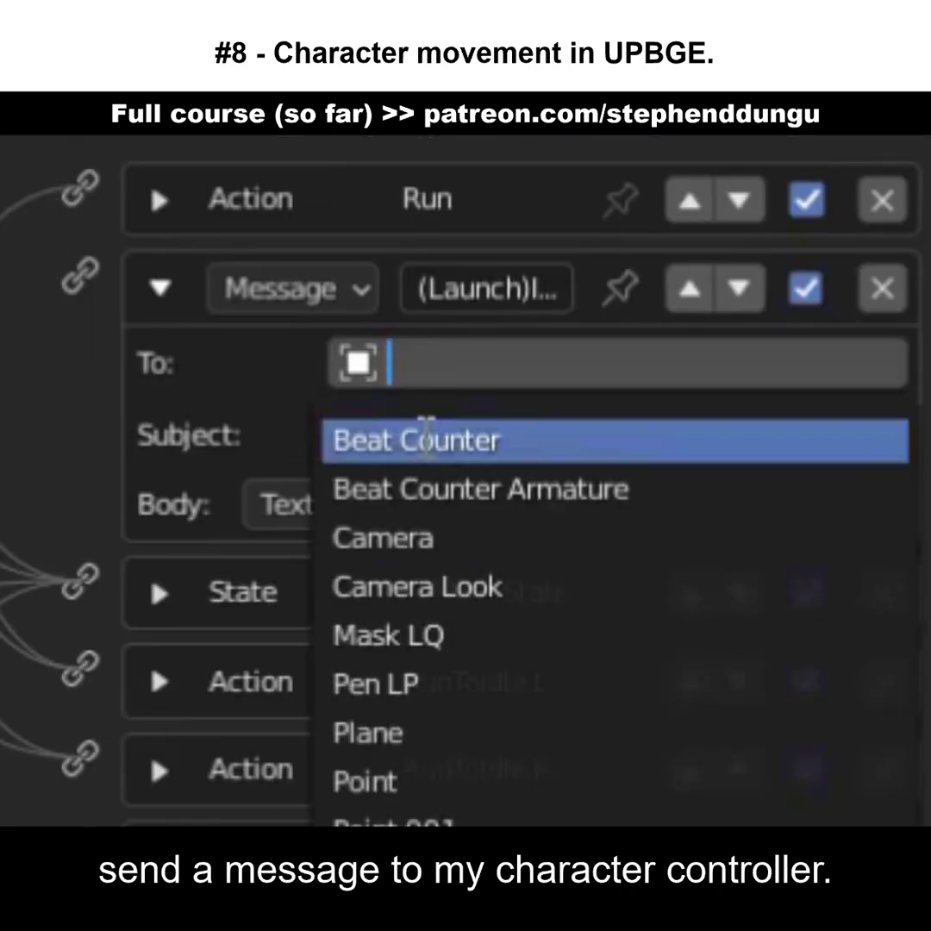
text(c)
click(531, 636)
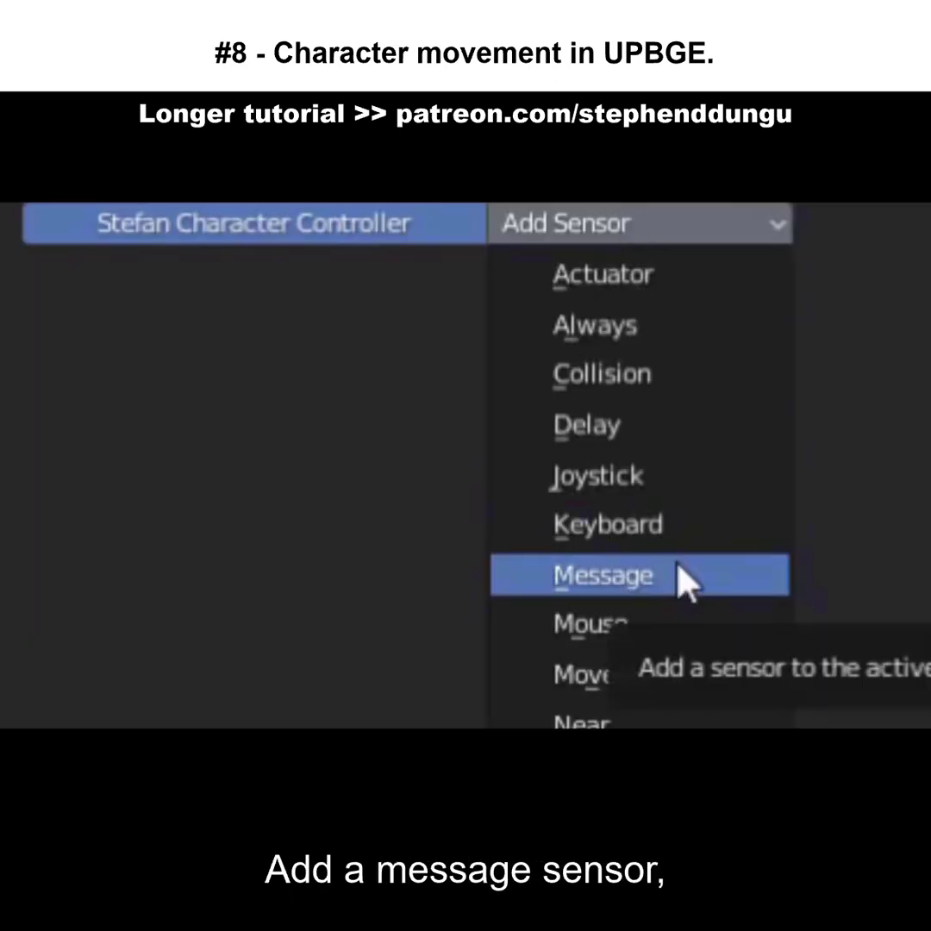
Add a launch Message sensor and a Motion actuator moving along negative Y on the controller
click(683, 580)
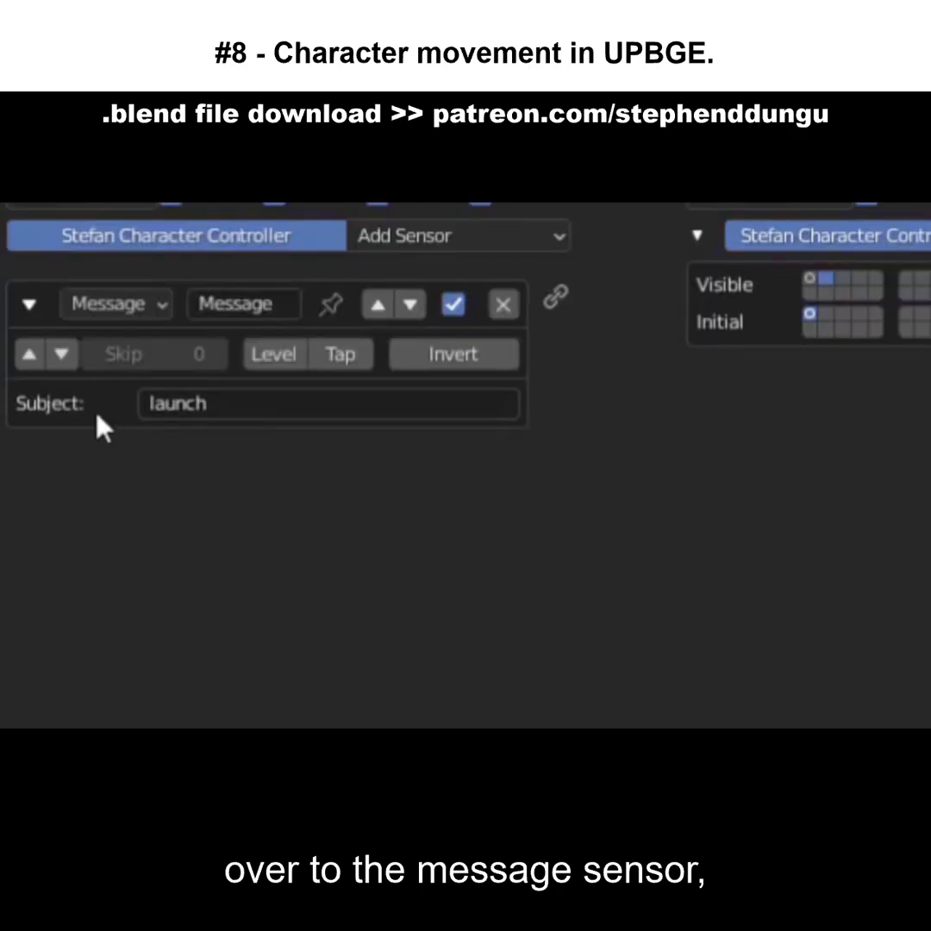
click(534, 537)
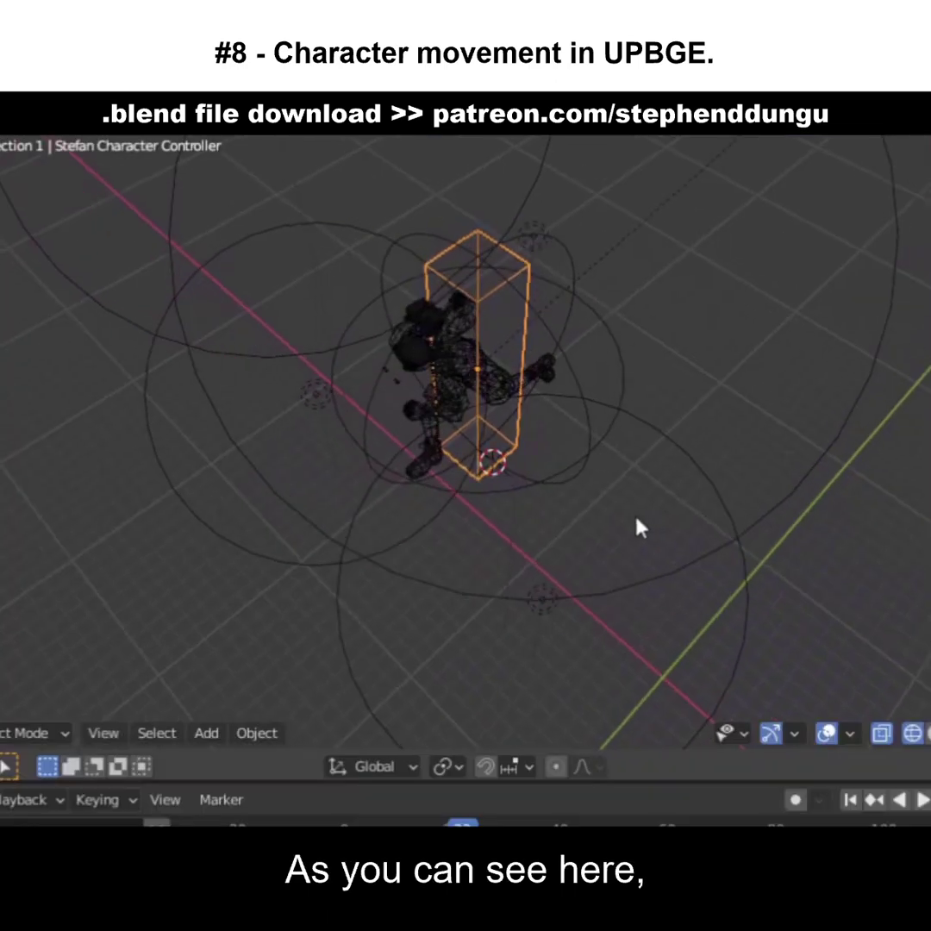
middle_drag(640, 528, 629, 326)
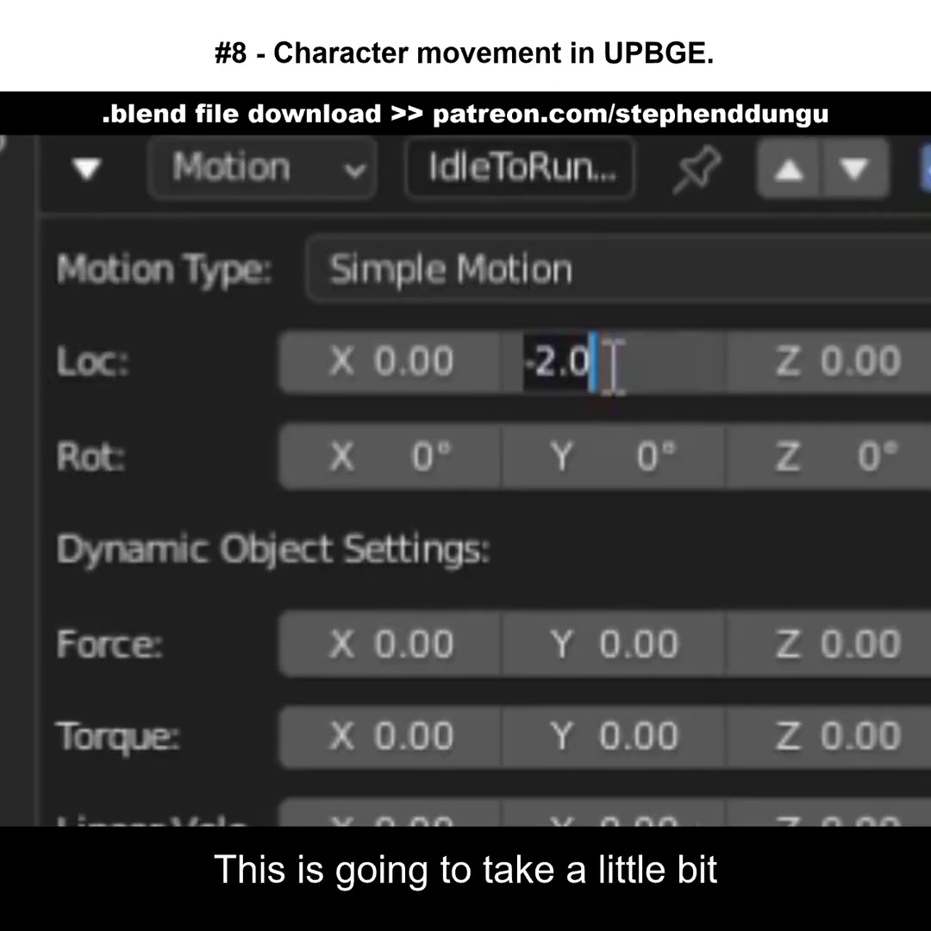
key(BackSpace)
key(BackSpace)
key(BackSpace)
key(BackSpace)
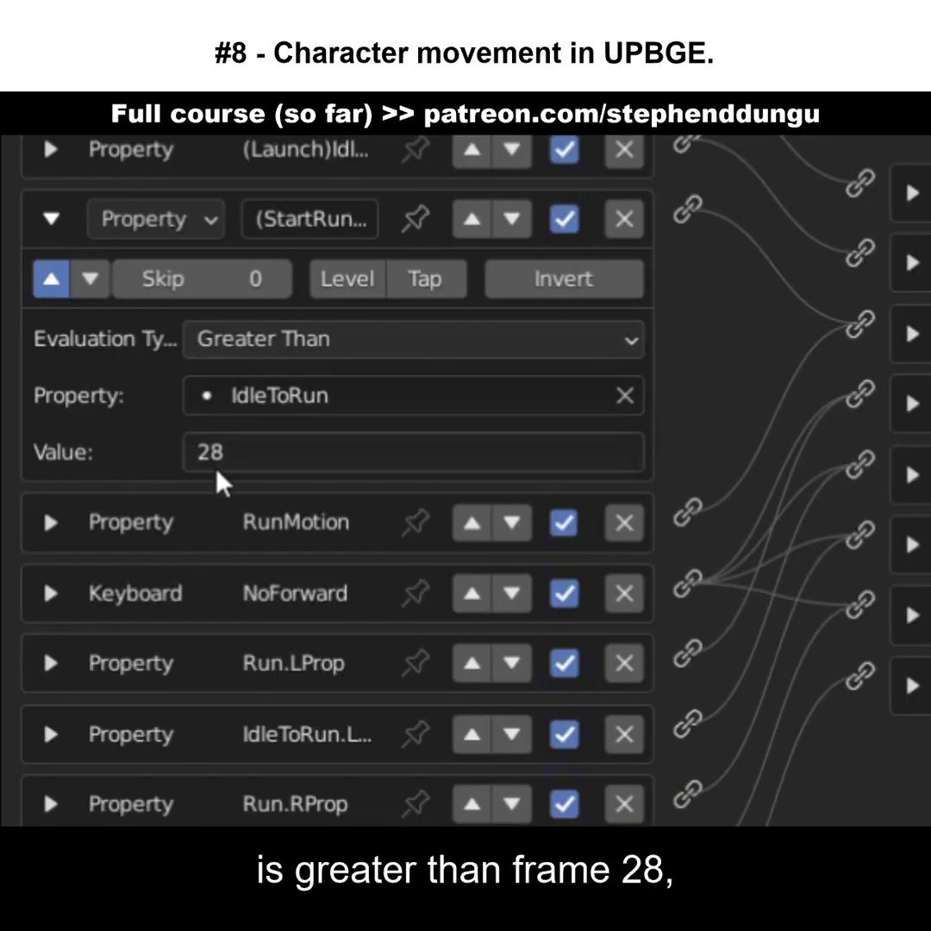
click(50, 149)
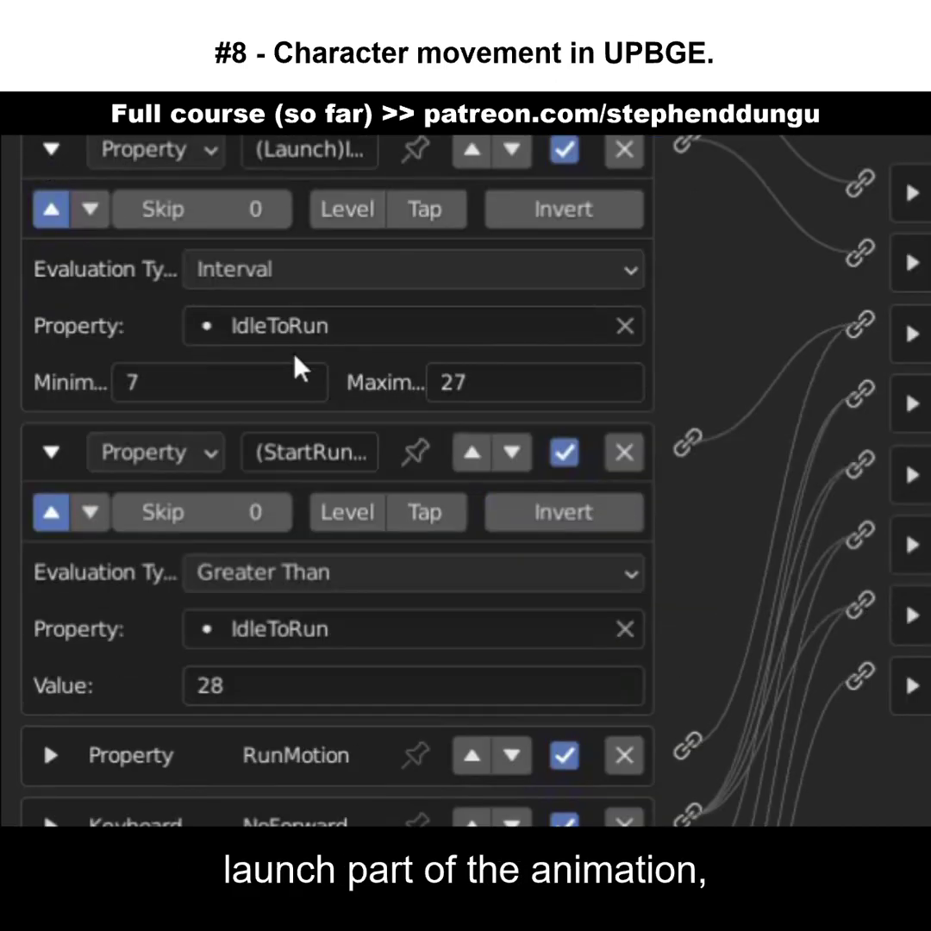
click(45, 149)
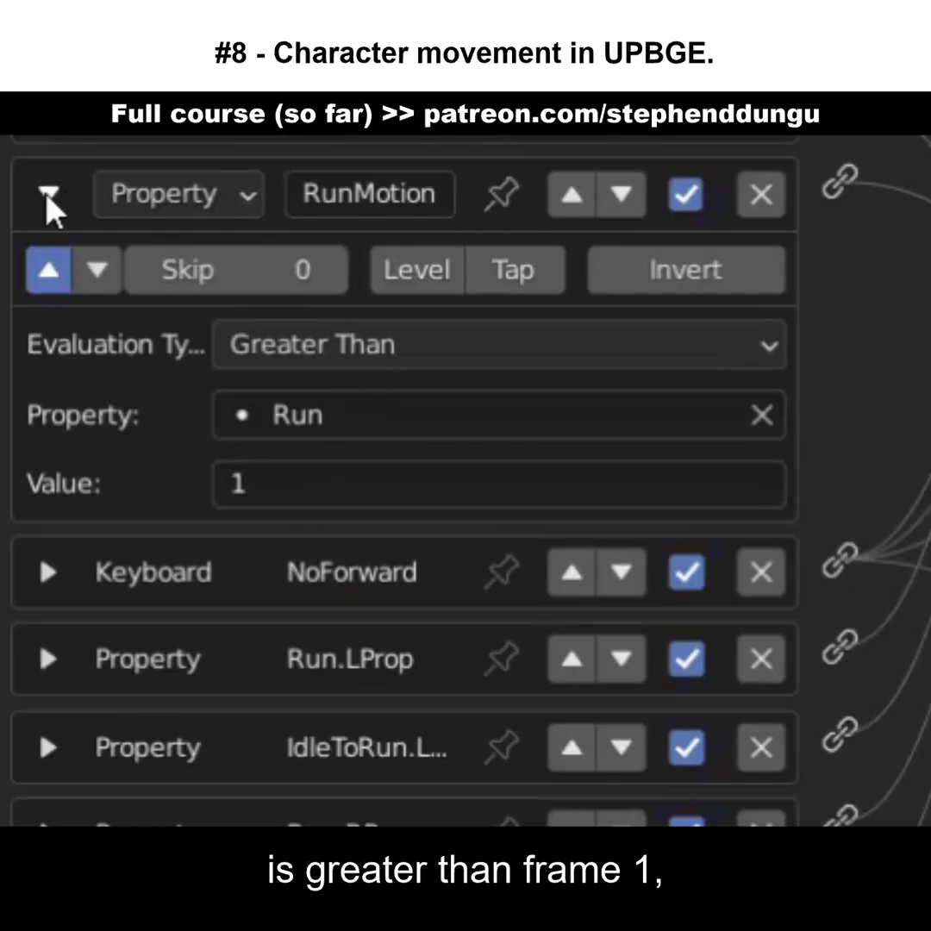
click(23, 305)
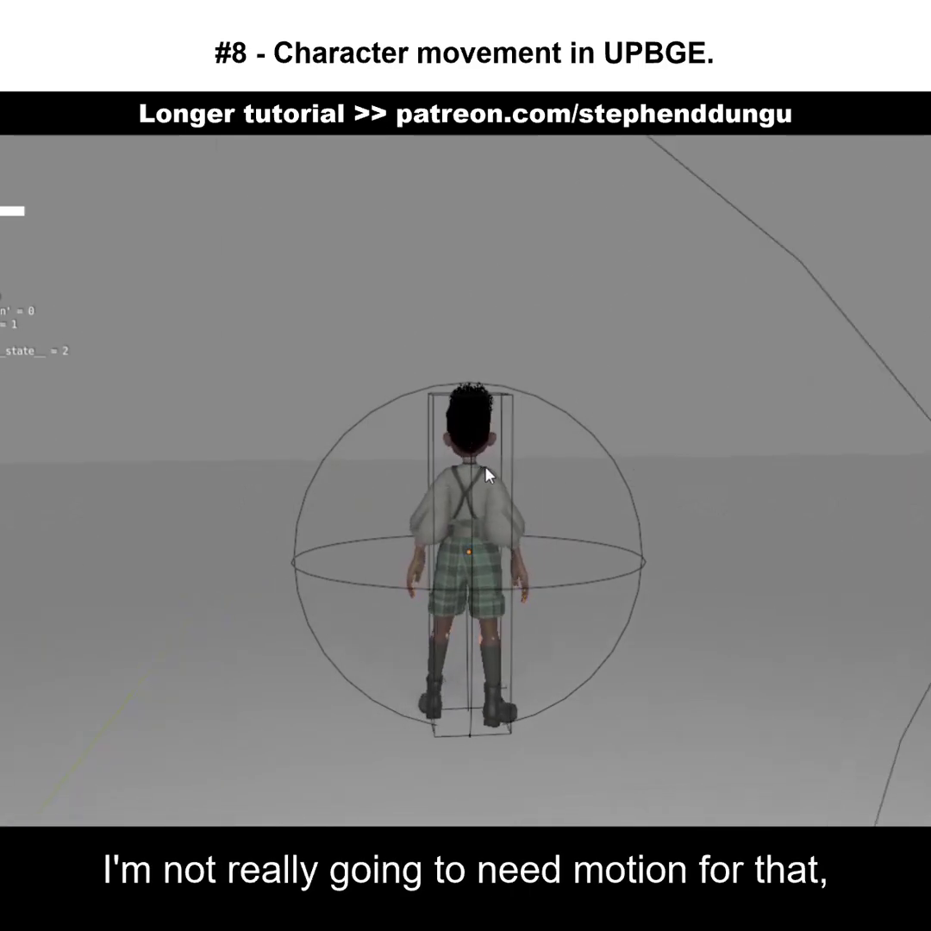
Play the game and test the character running forward with W and turning right with D
key(a)
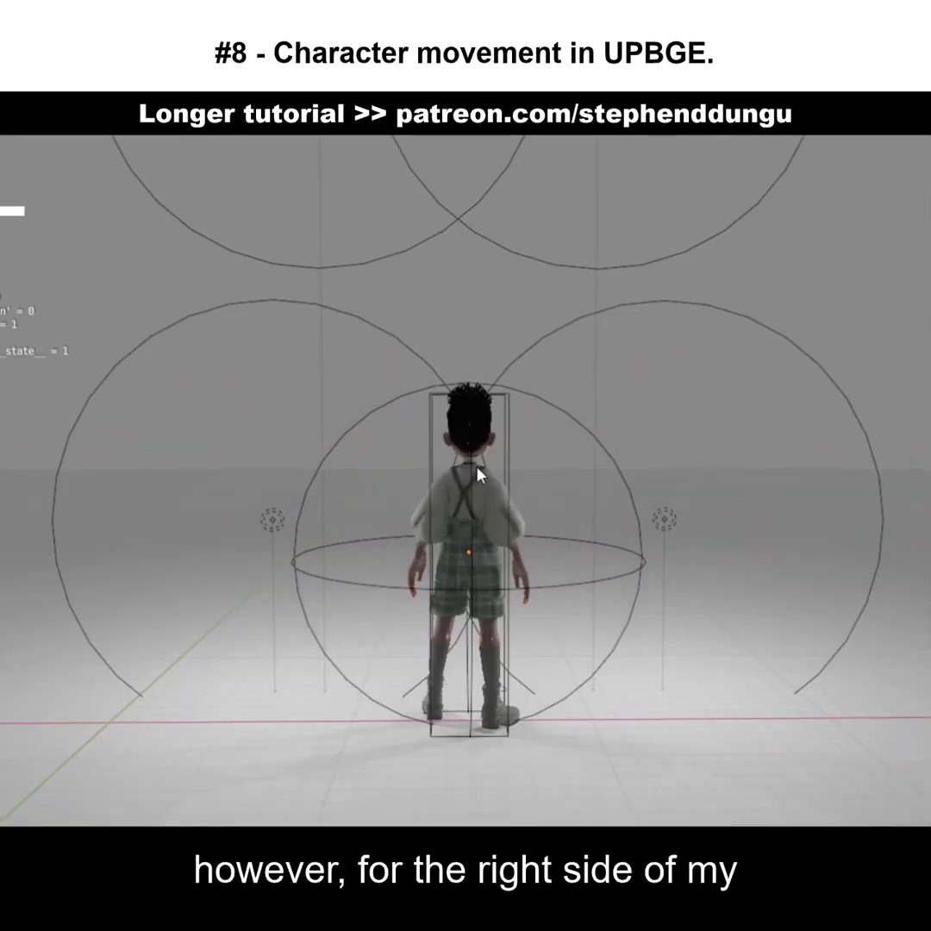
key(w)
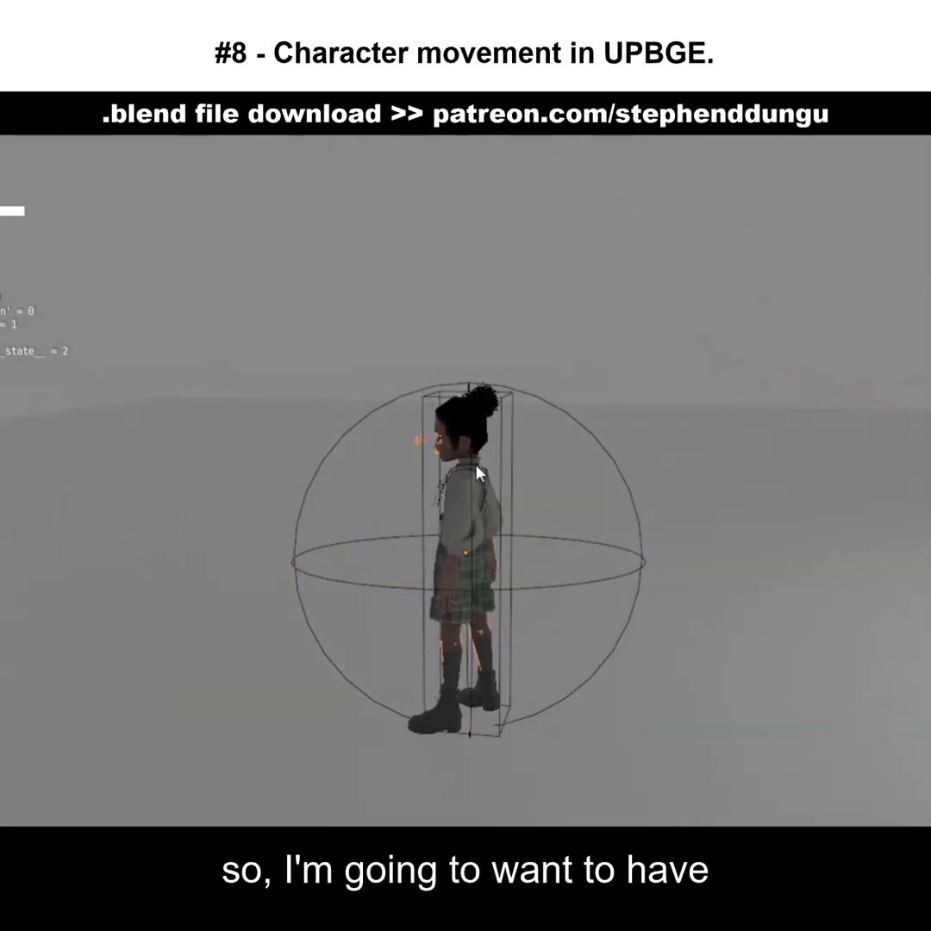
key(d)
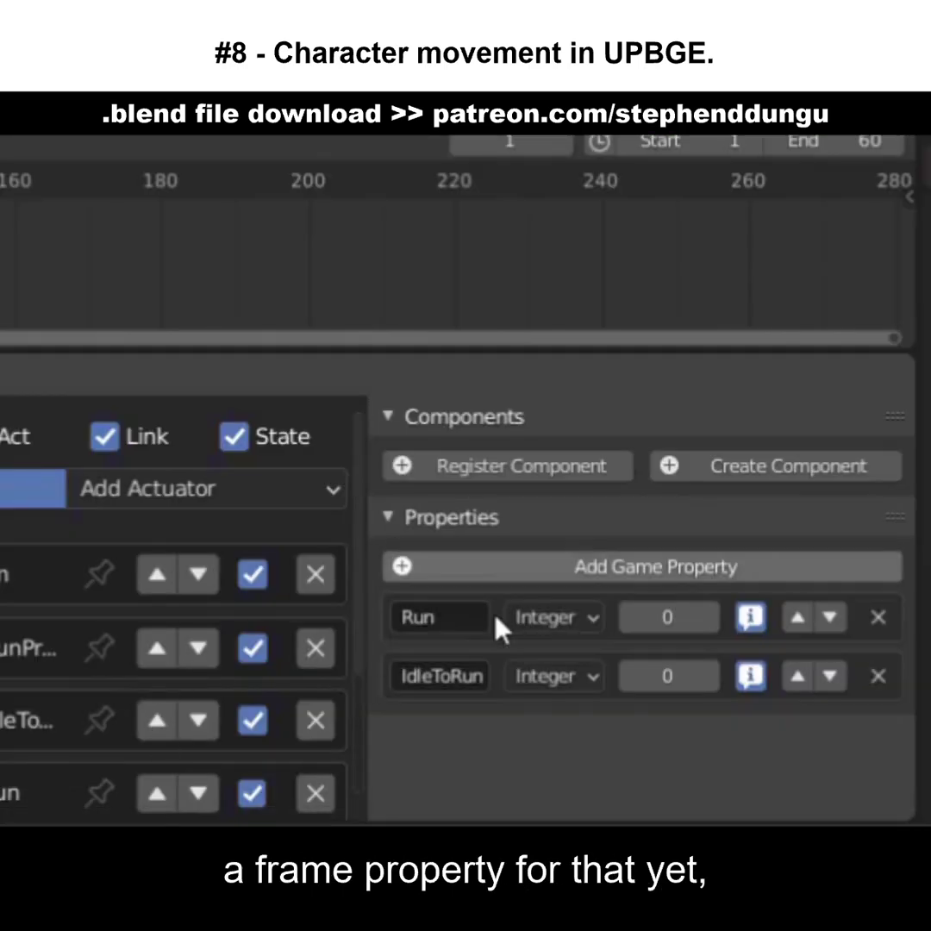
Add an Integer game property named RunToIdle.R and play back the walk animation
click(520, 566)
double_click(421, 735)
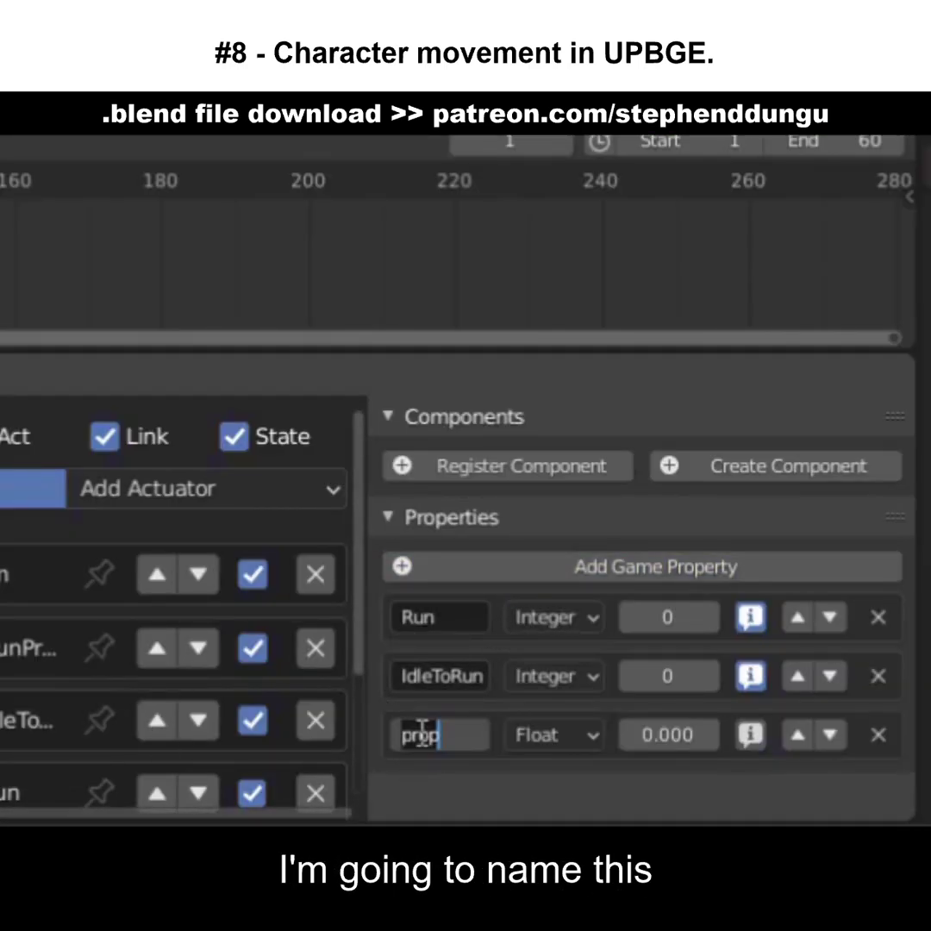
text(RunToIdle.R)
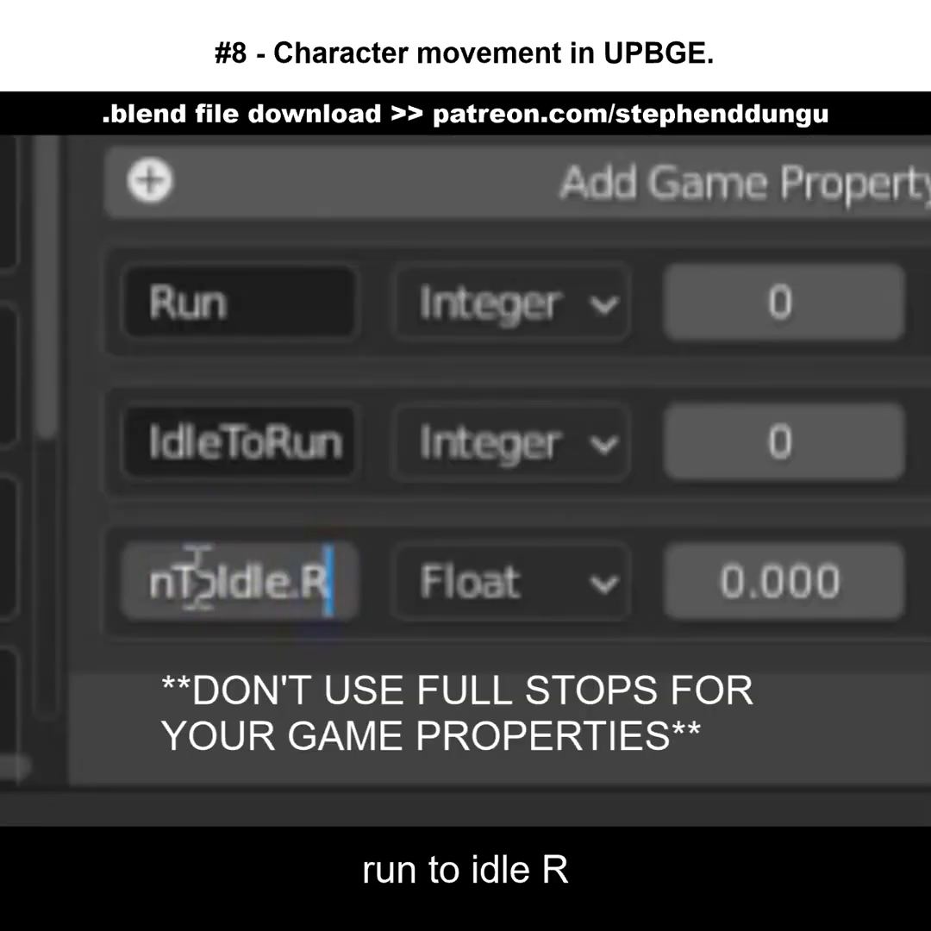
click(552, 735)
click(552, 686)
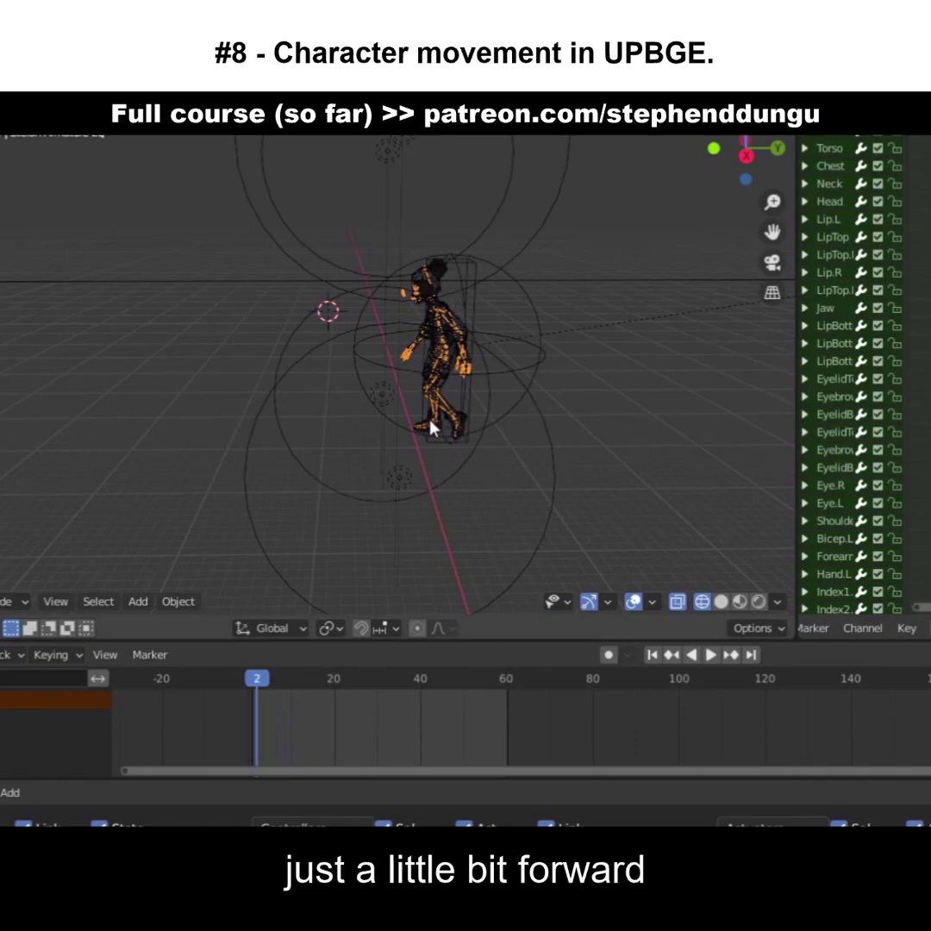
key(space)
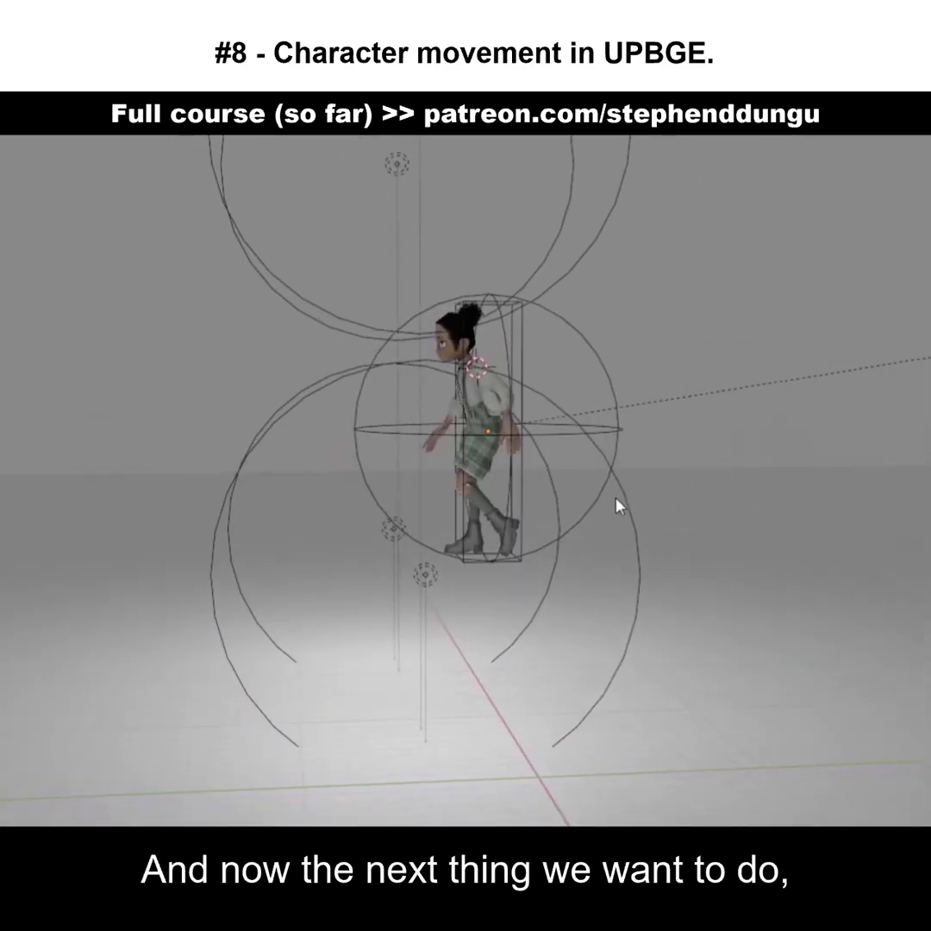
Run the character forward and left, then snap the 3D cursor to the collision sphere's centre
key(w)
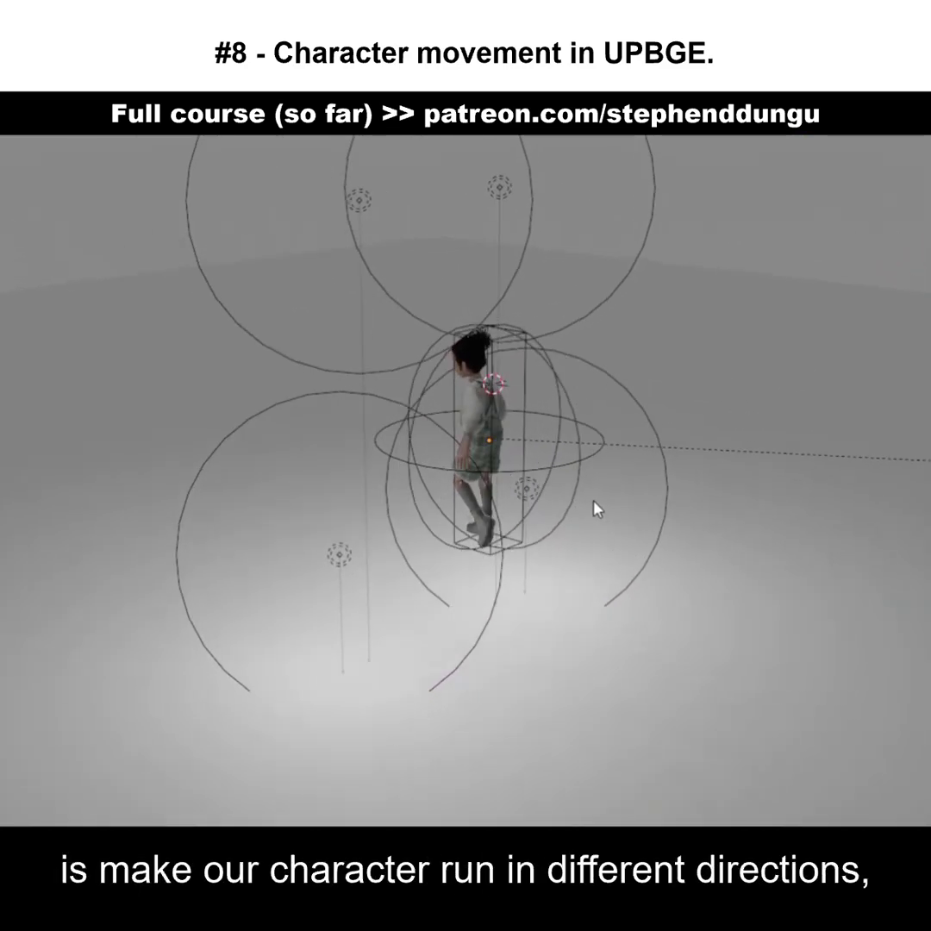
key(a)
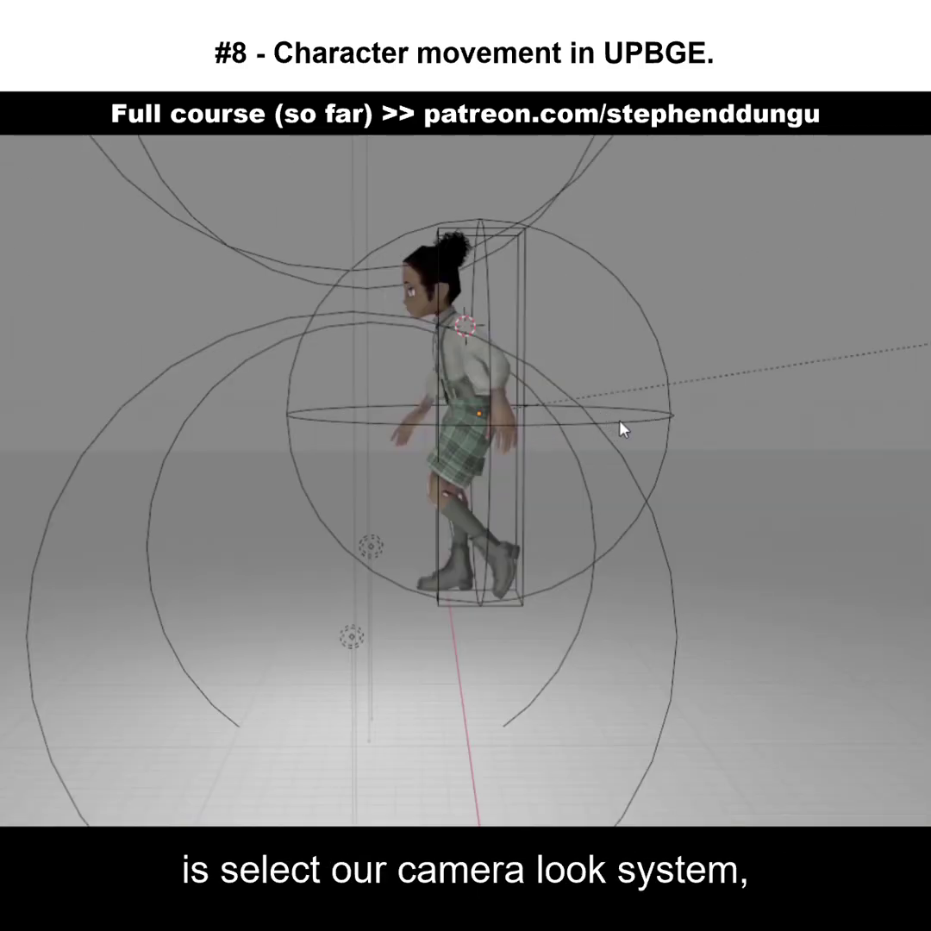
click(616, 428)
key(shift+s)
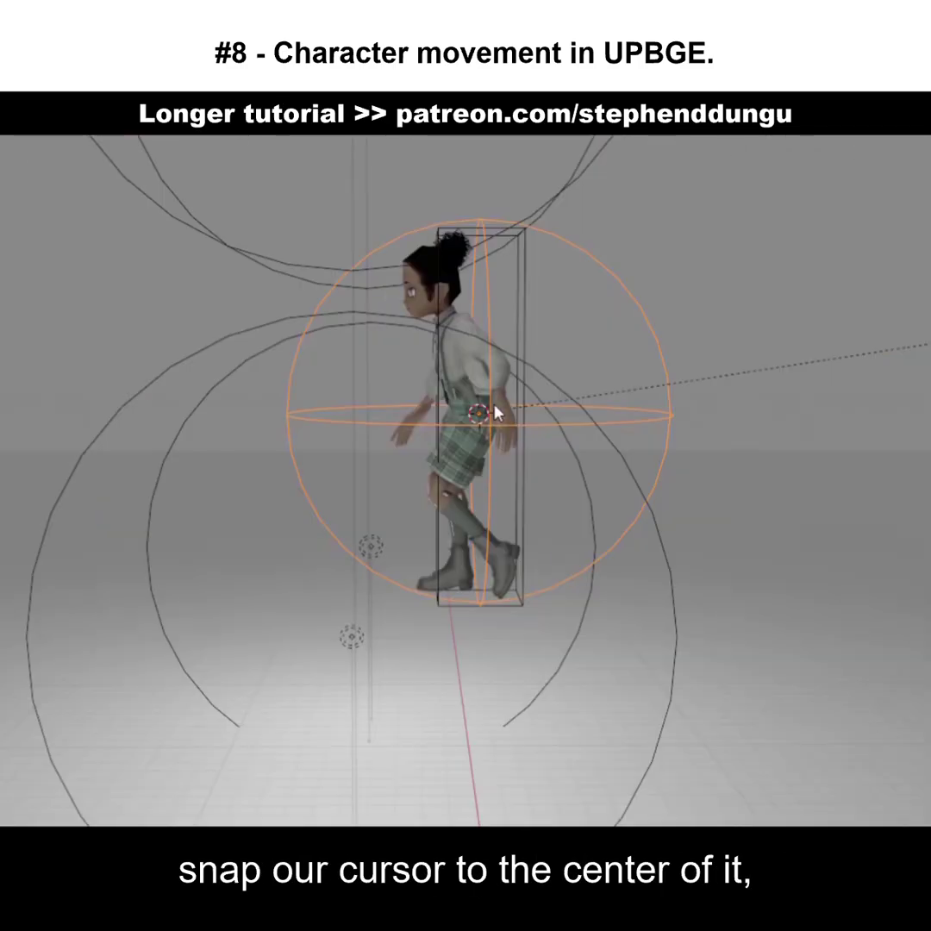
In top view, add an empty at the character's position and parent it to the character controller
key(KP_7)
scroll(474, 466, down, 3)
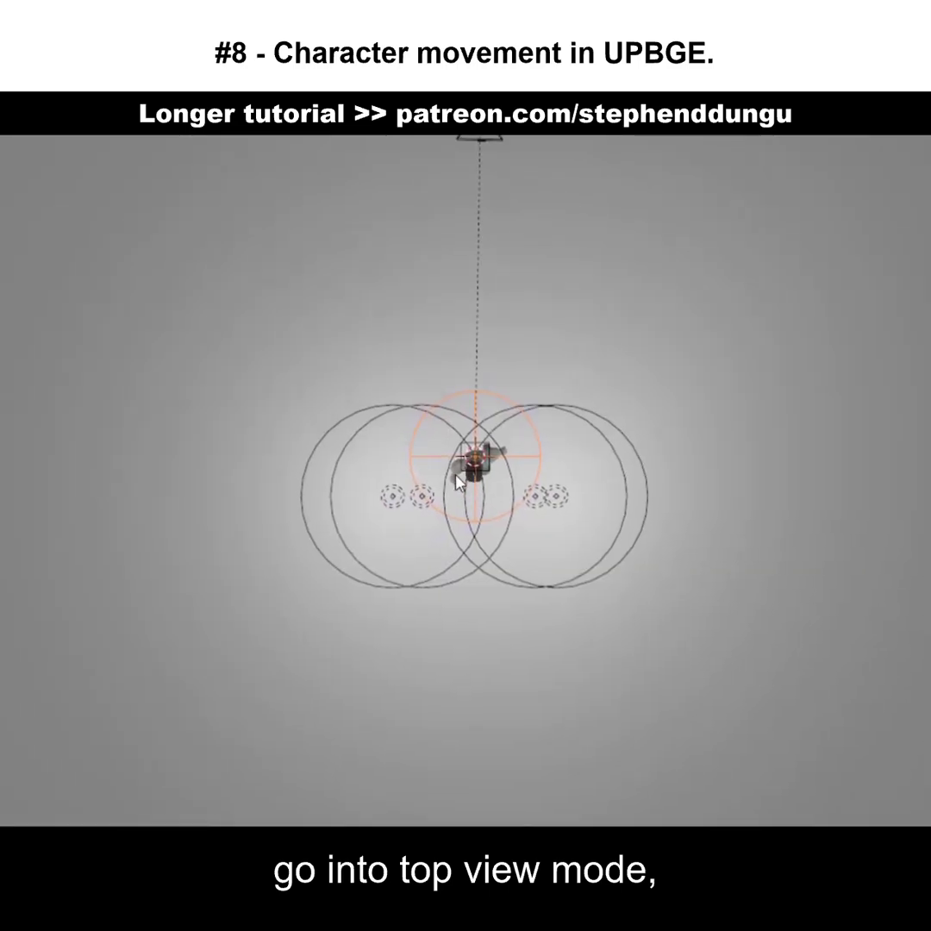
key(shift+a)
mouse_move(467, 478)
mouse_move(456, 660)
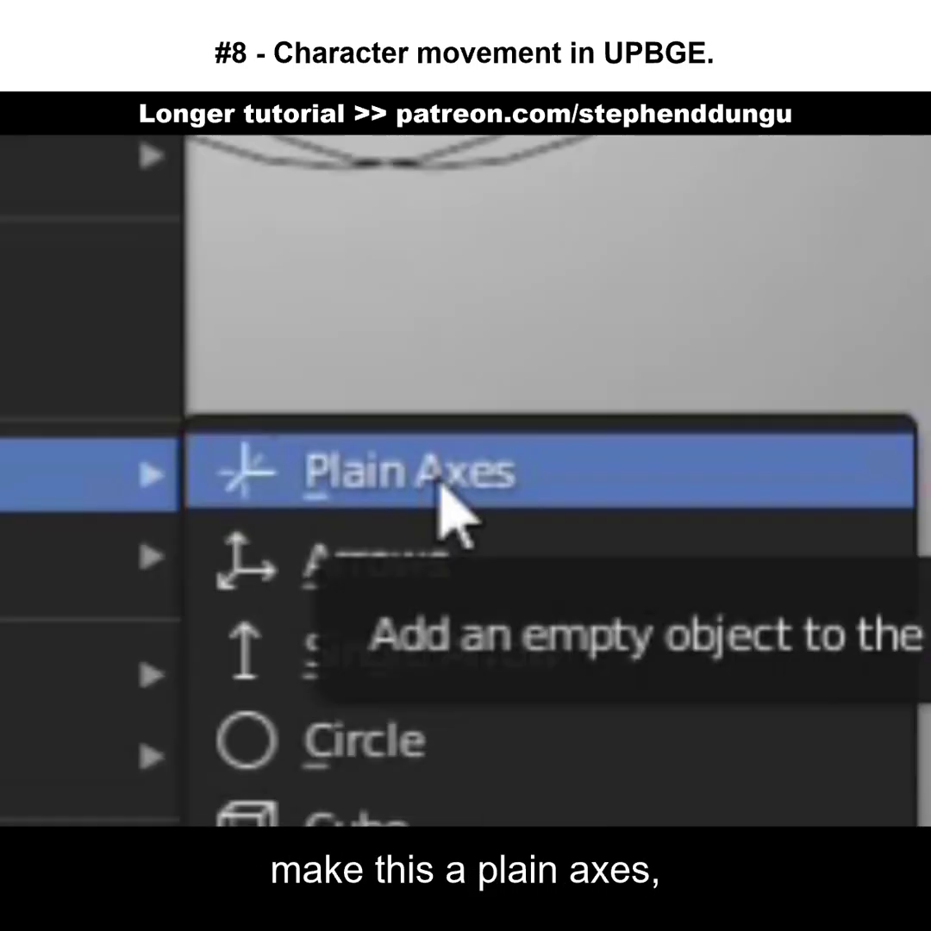
click(441, 488)
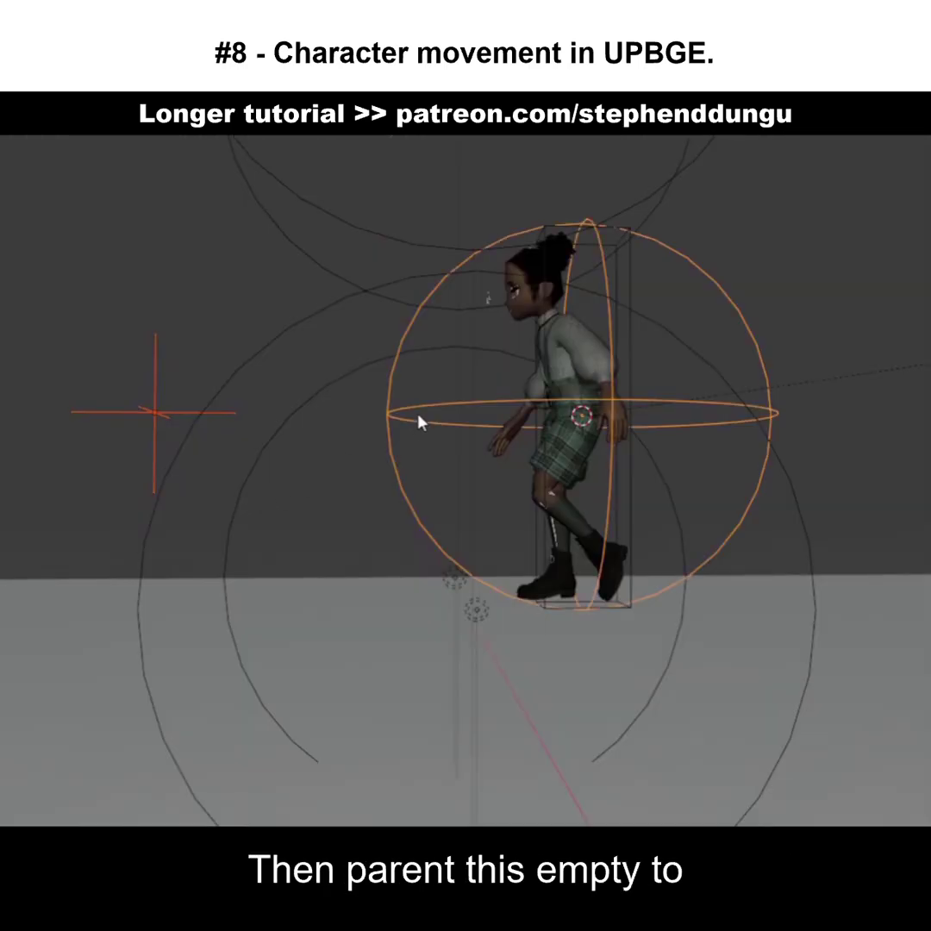
key(ctrl+p)
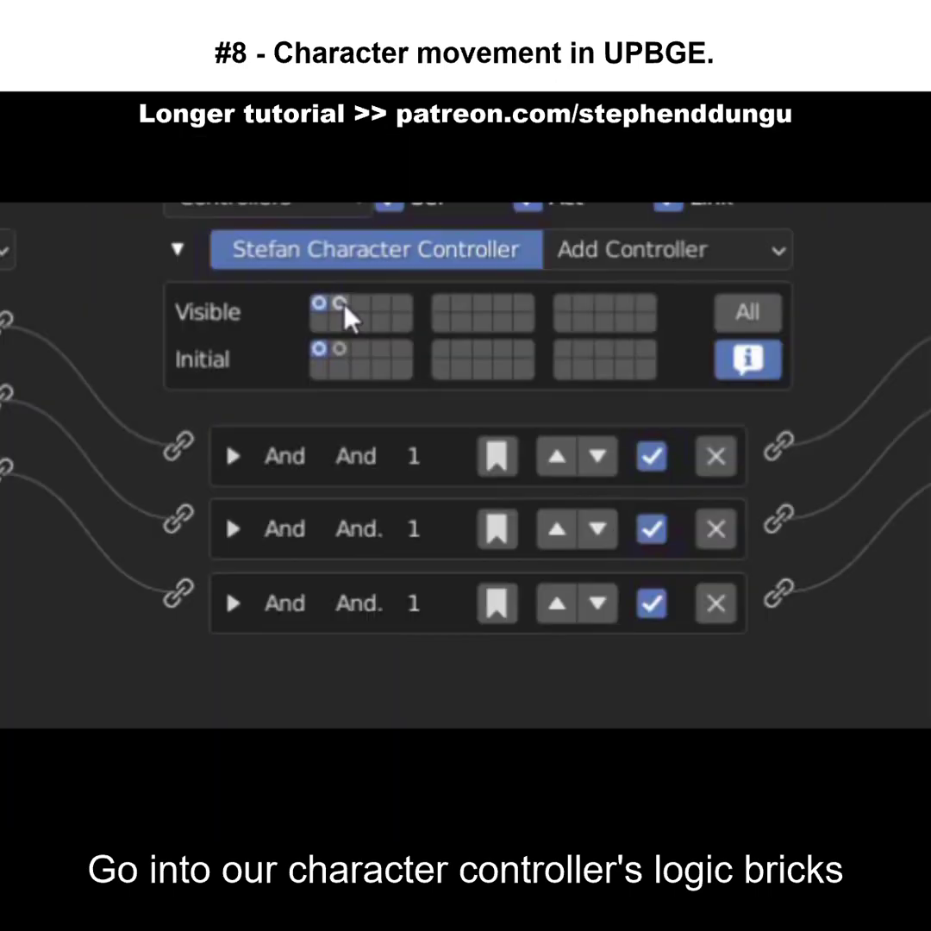
Add an Edit Object actuator to the character controller that tracks the facefront object
click(339, 304)
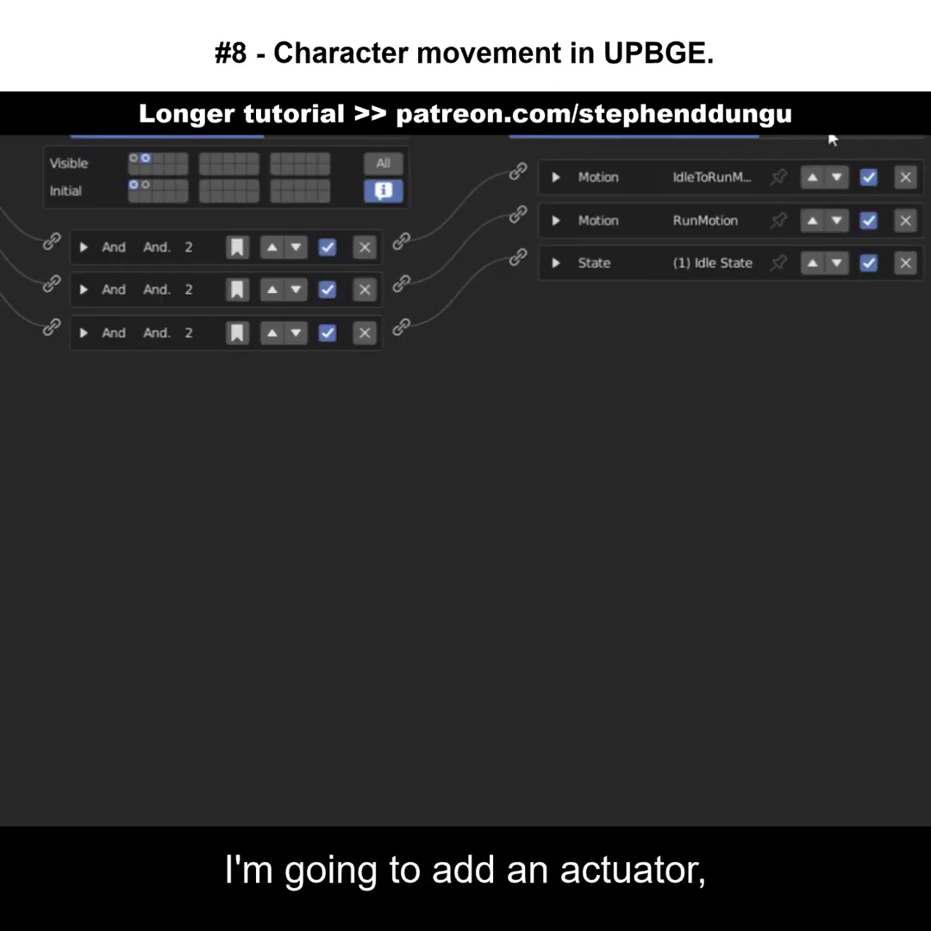
click(831, 135)
click(831, 263)
click(552, 379)
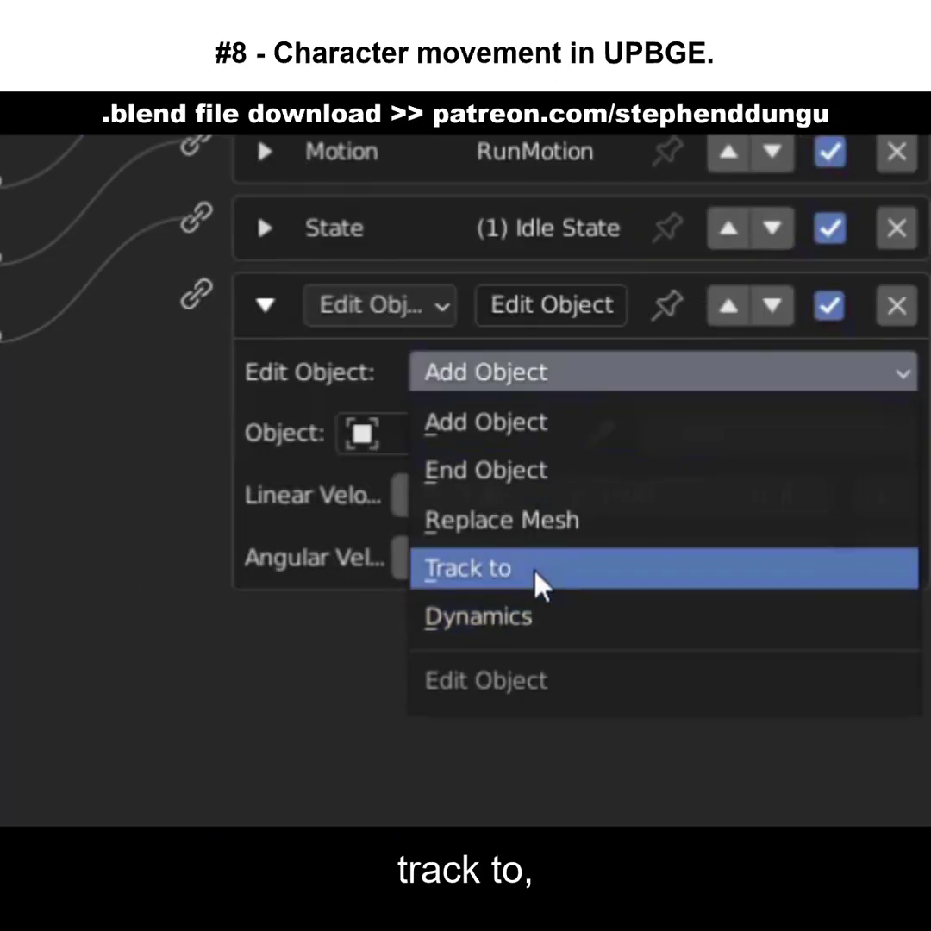
click(535, 573)
click(448, 433)
text(fa)
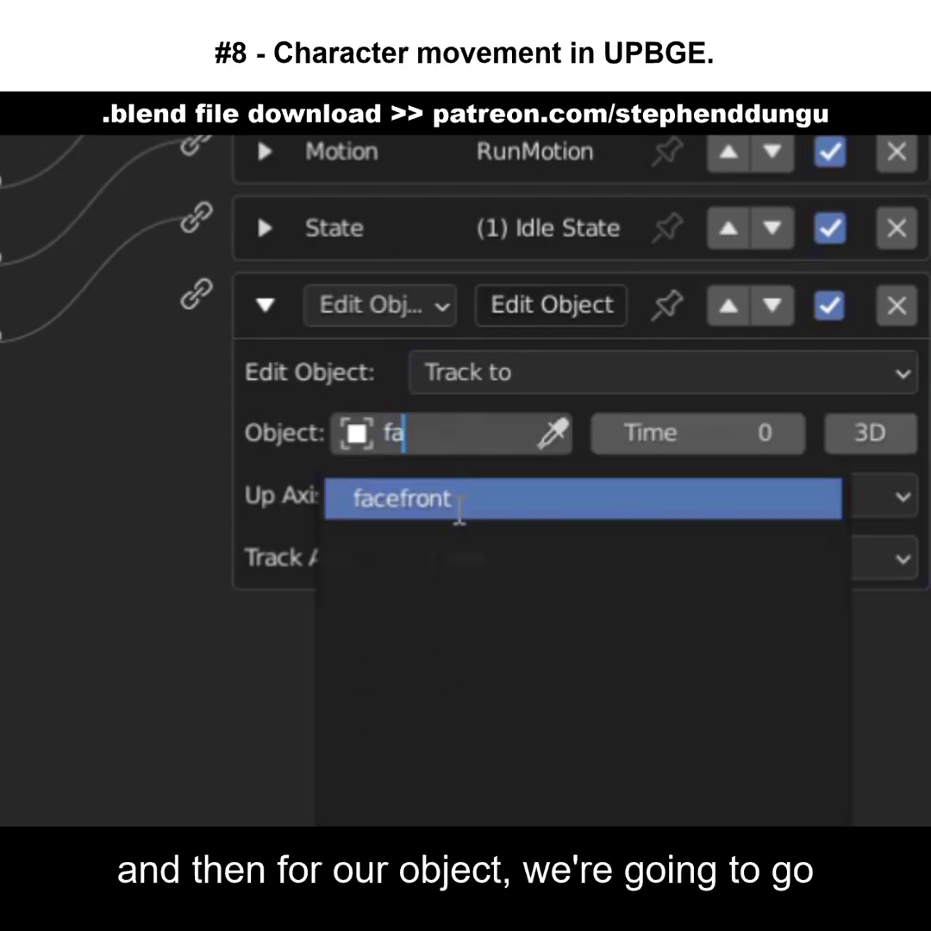
key(Return)
Rename the actuator FaceFront and set its Track Axis to -Y
click(552, 304)
text(FaceFront)
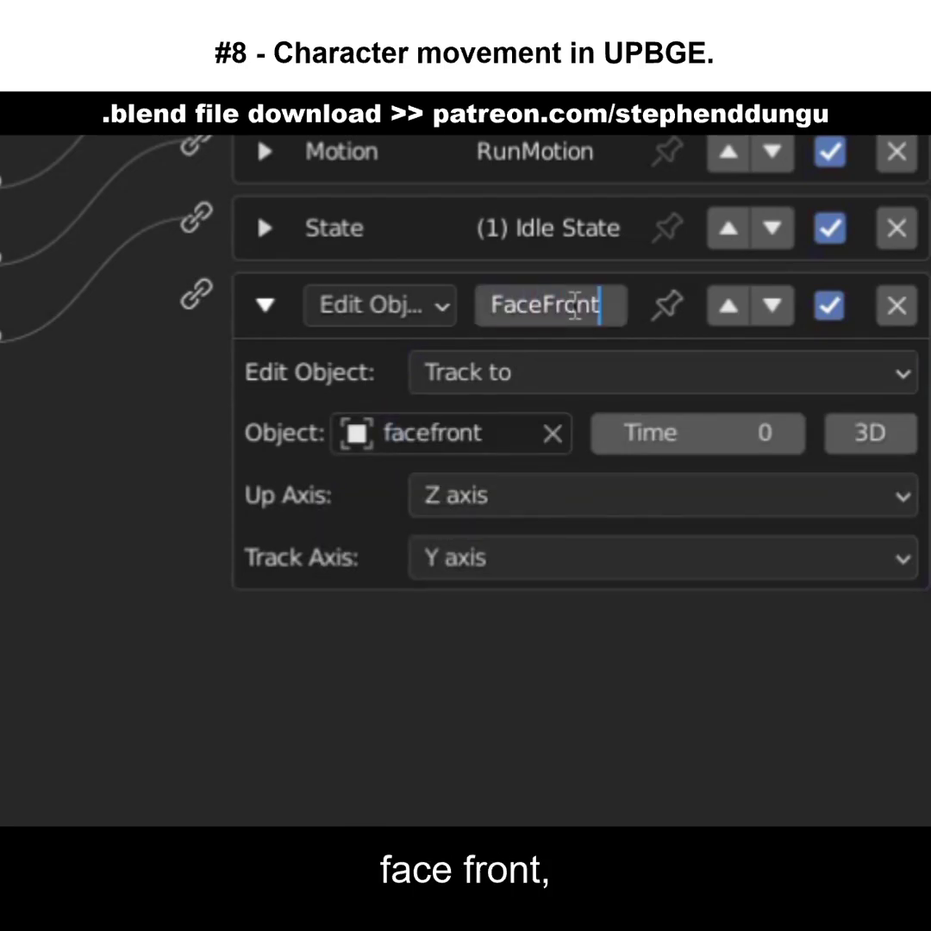
key(Return)
click(483, 558)
click(390, 701)
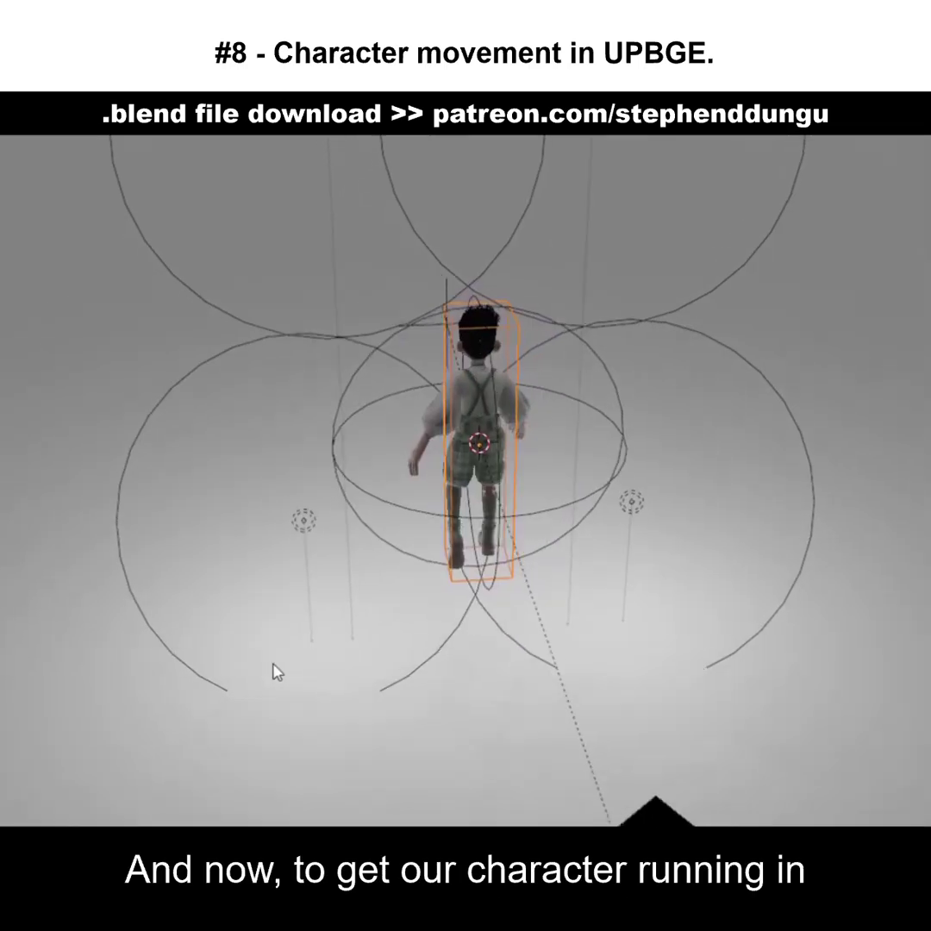
middle_drag(276, 672, 330, 444)
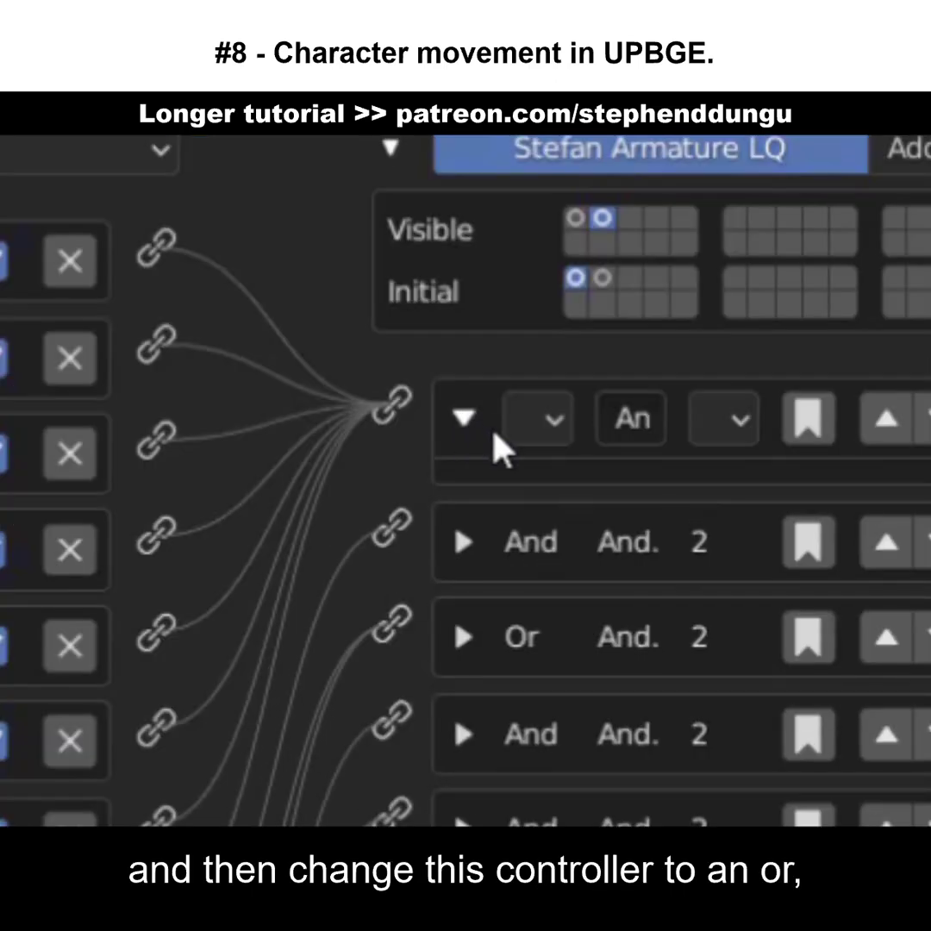
Switch the first and second controllers to Or and enable All Keys on the NoForward sensor
click(574, 247)
click(574, 304)
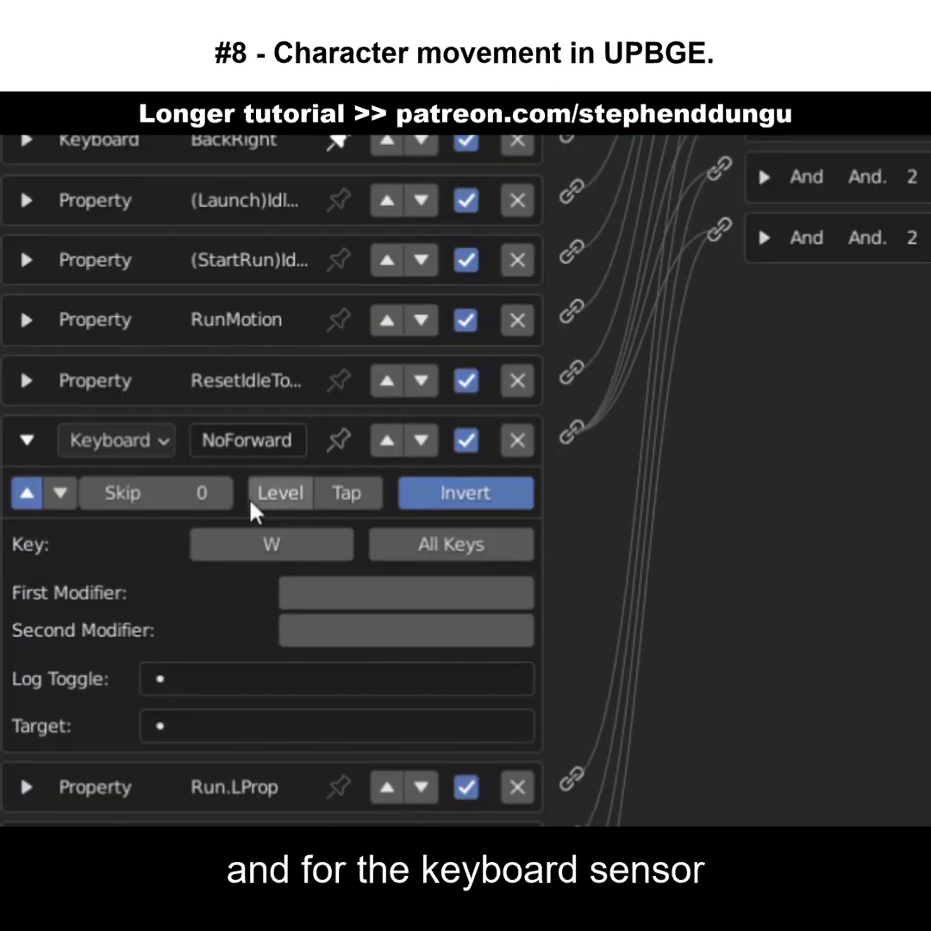
click(435, 550)
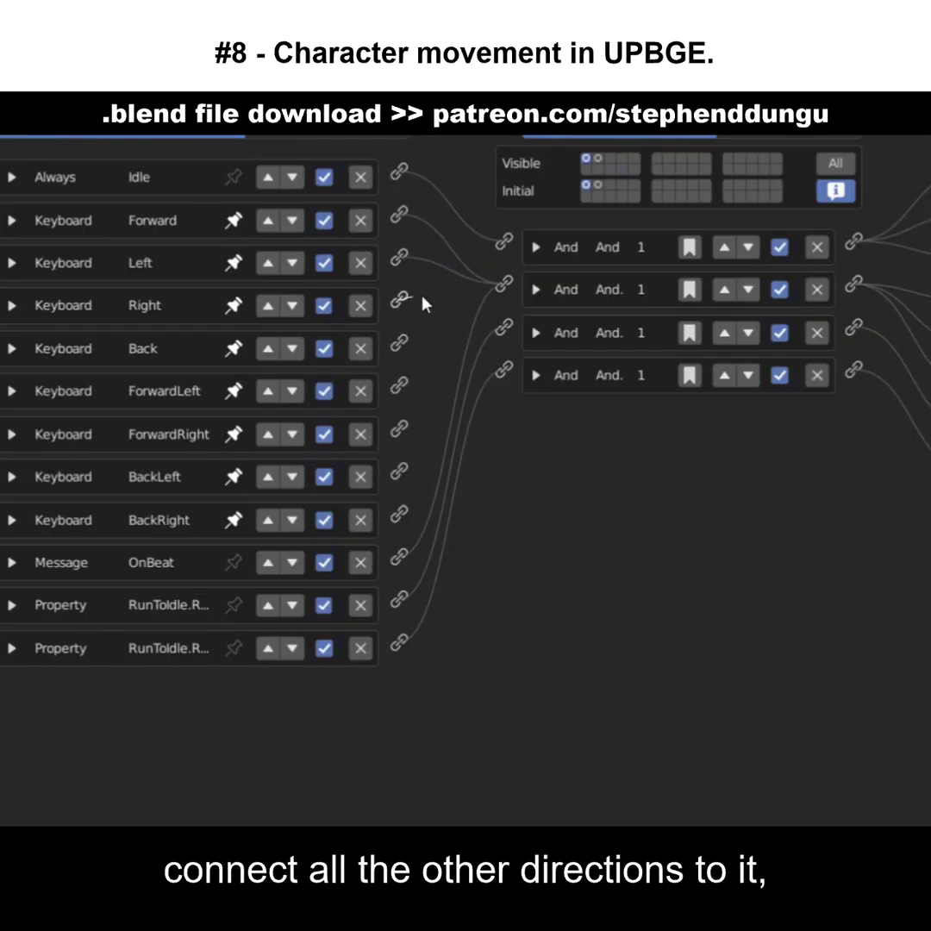
click(536, 290)
click(566, 293)
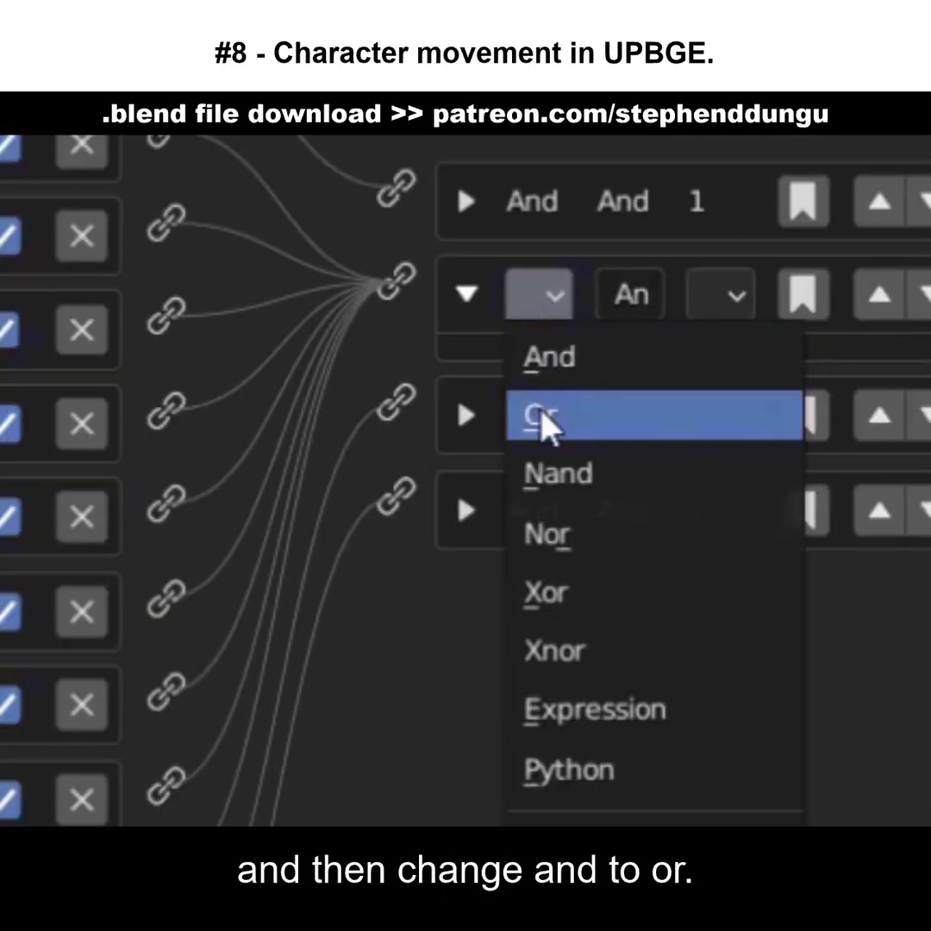
click(569, 349)
click(533, 291)
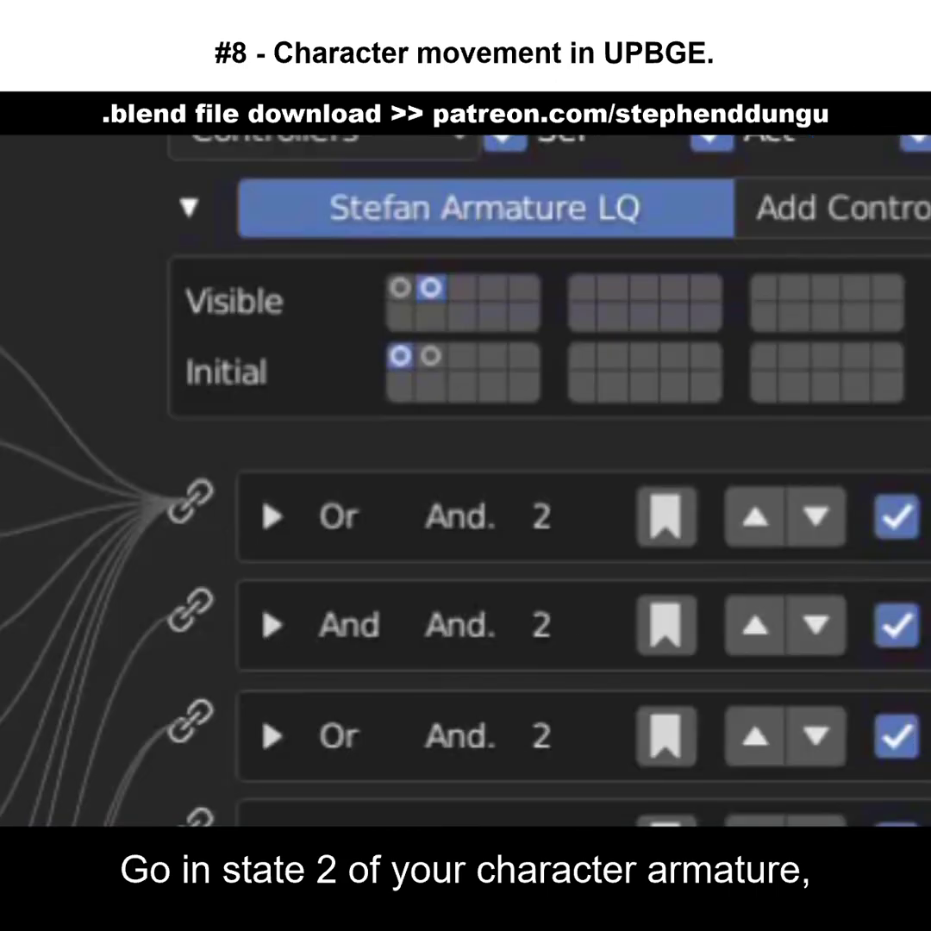
Add a Message actuator and name it for the Front direction, then expand the next actuator
click(850, 134)
click(837, 372)
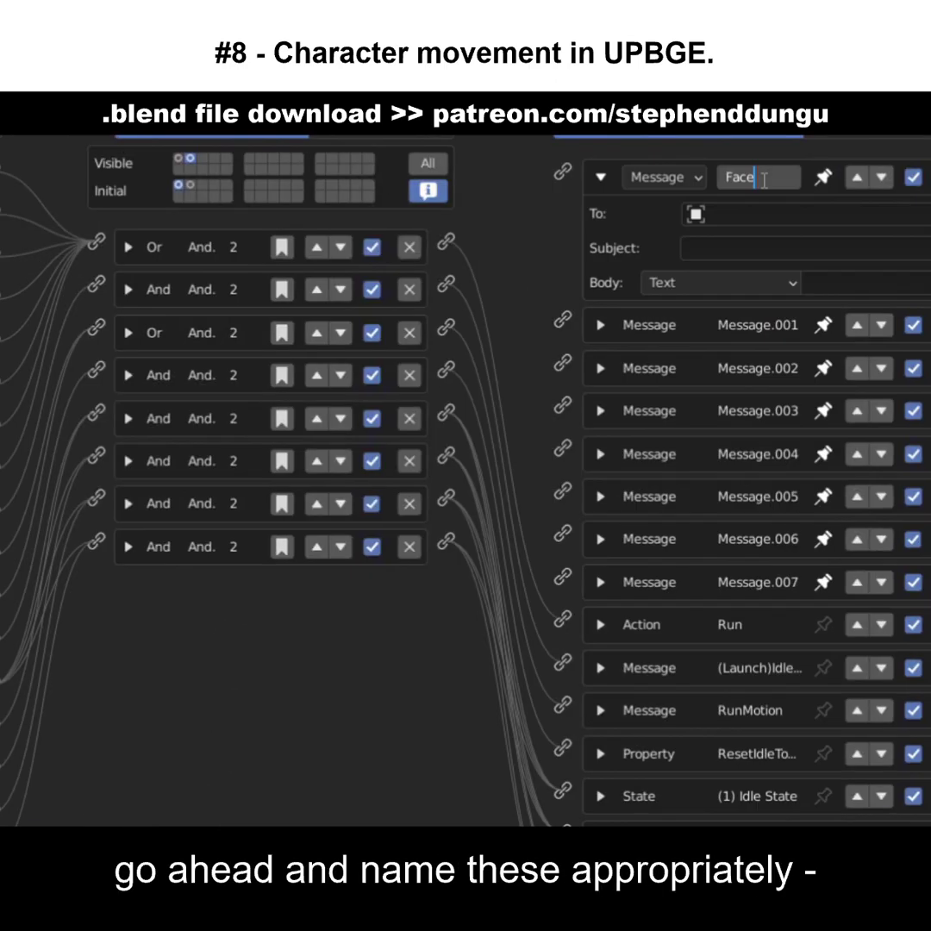
text(Front)
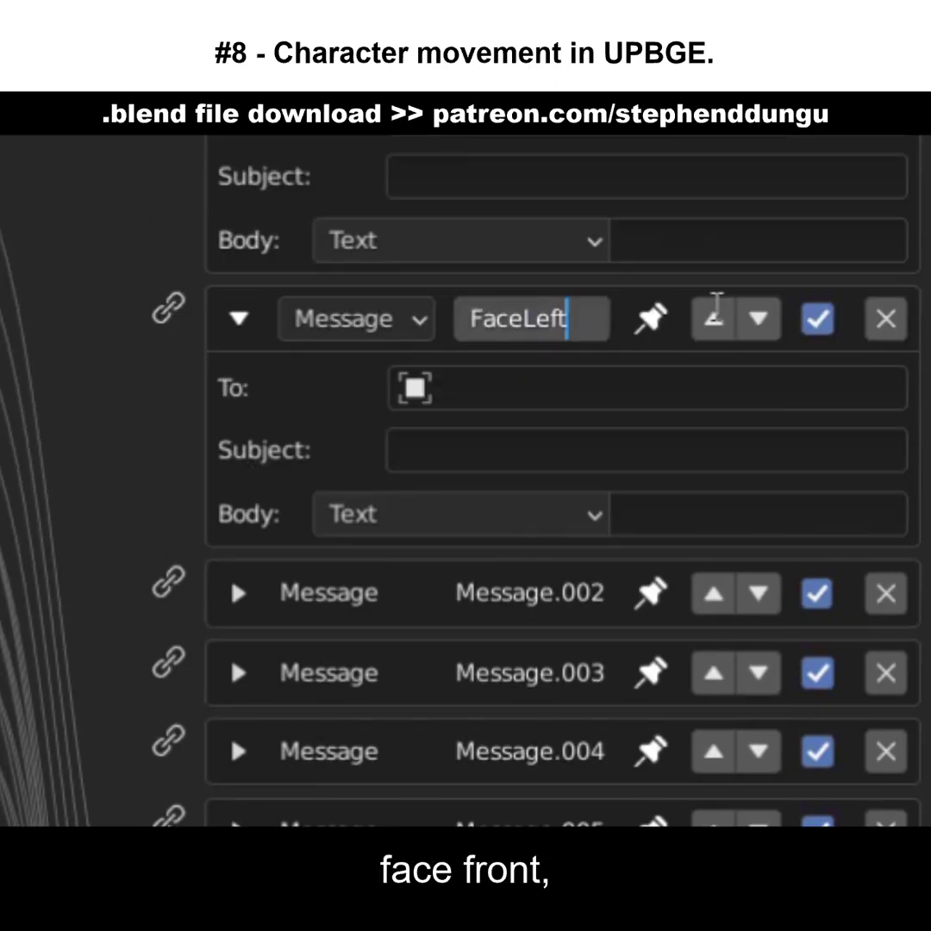
key(Return)
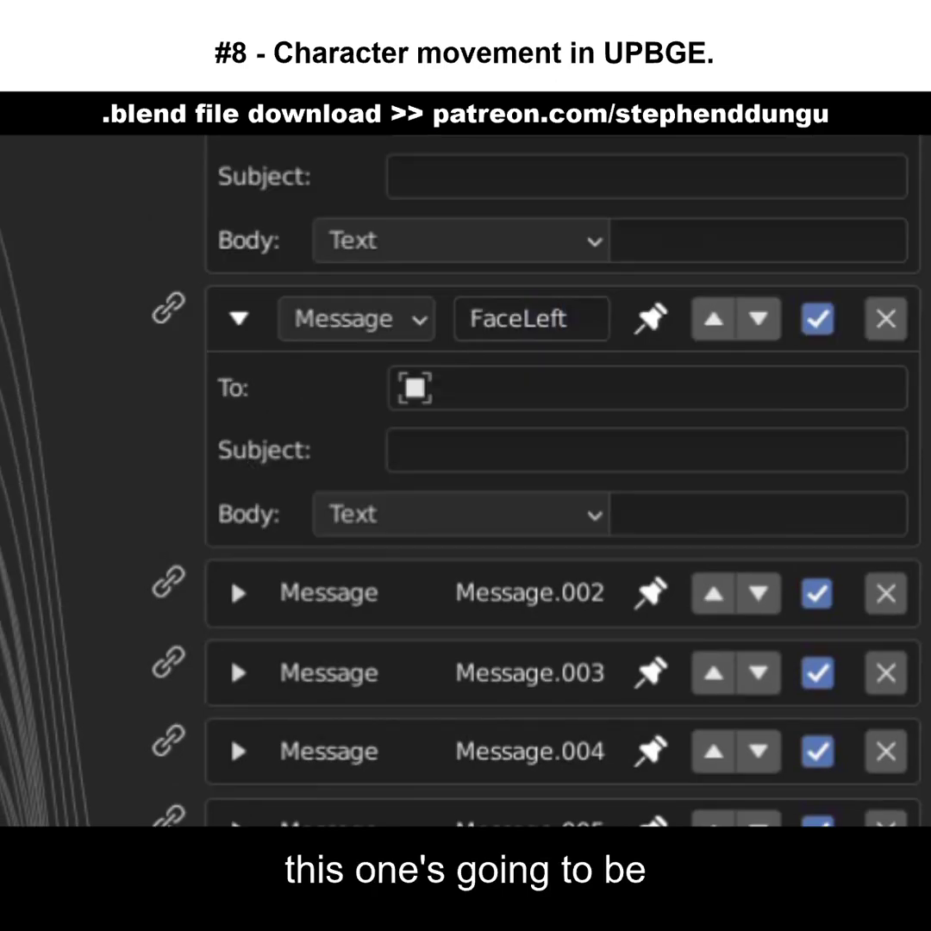
click(234, 328)
click(239, 395)
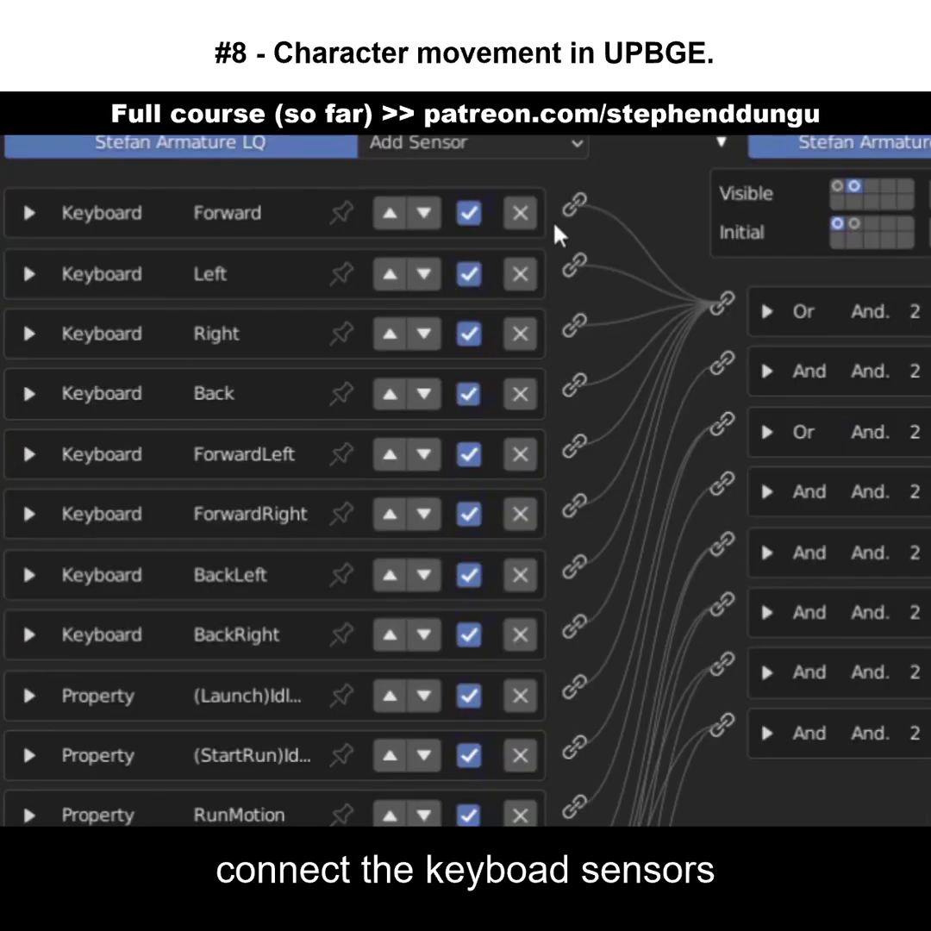
Wire the Forward sensor to a controller and address the message to the character controller, typing subject 'facelef'
drag(567, 210, 752, 181)
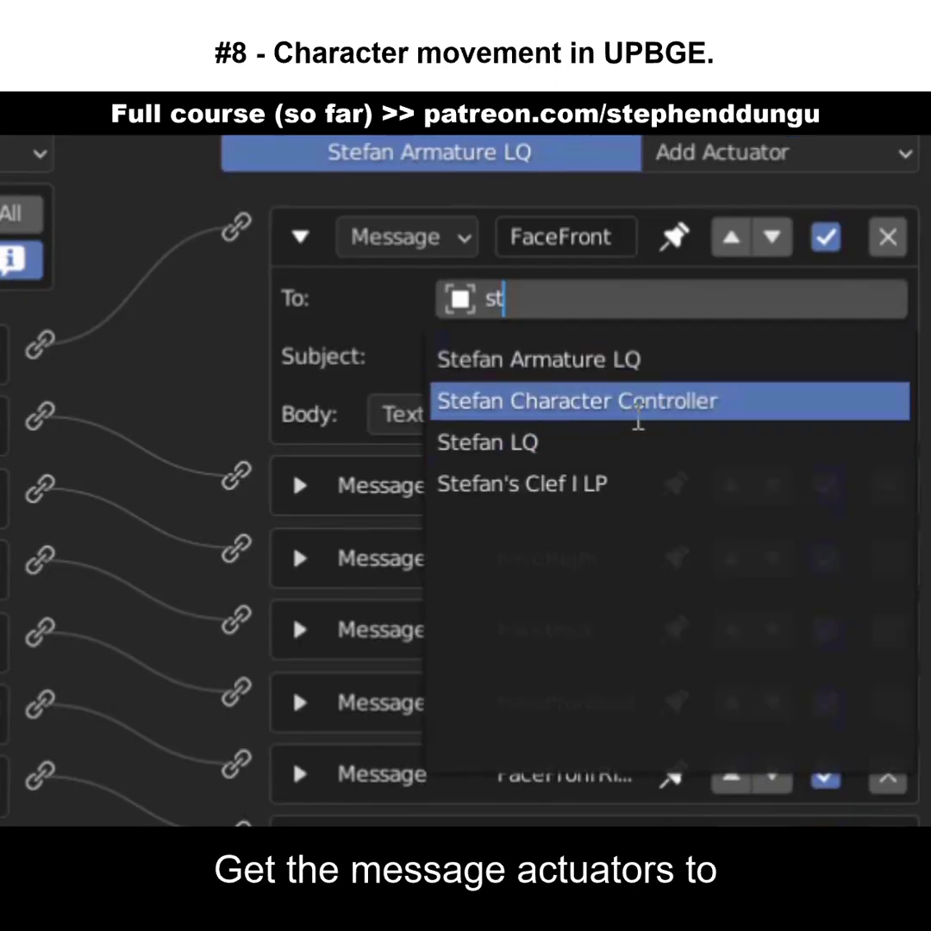
click(638, 402)
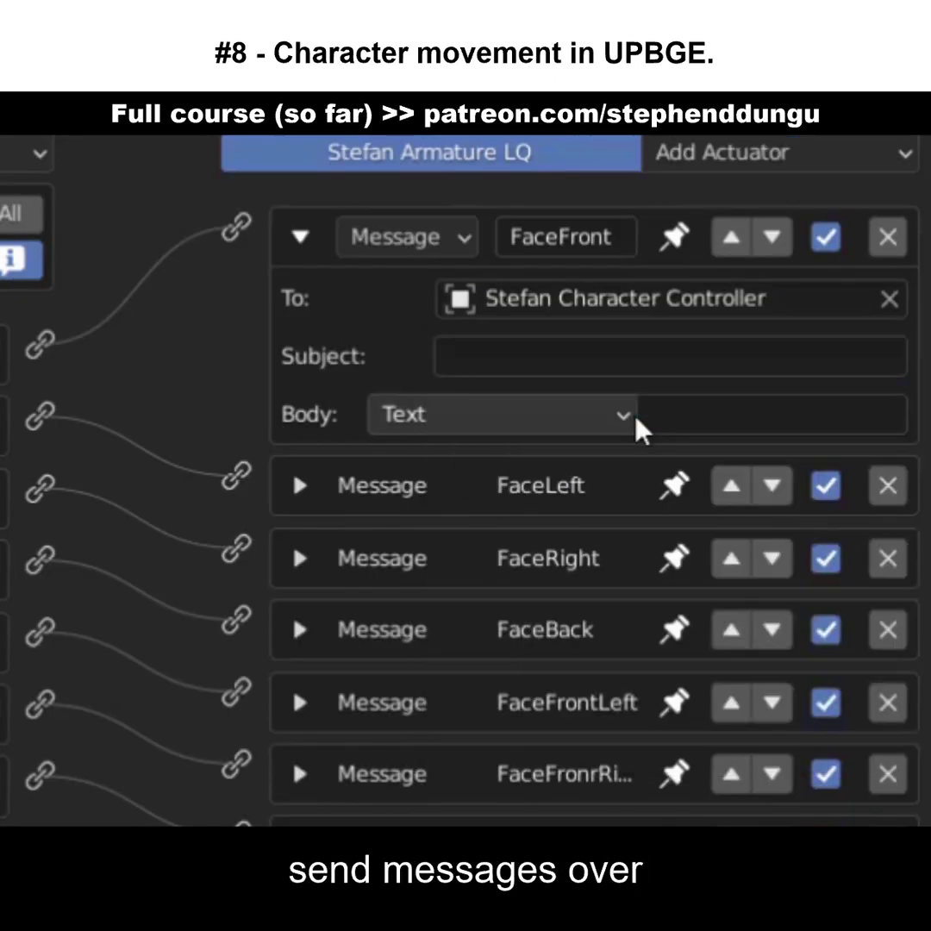
click(558, 375)
text(faceleft)
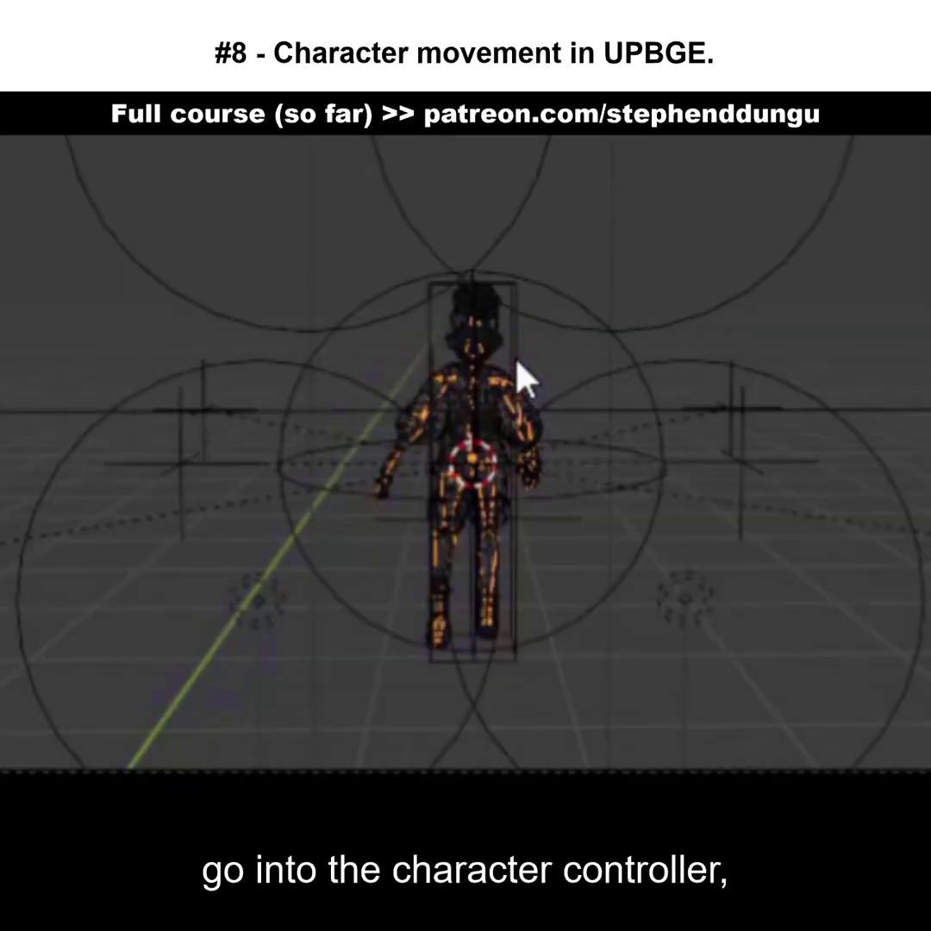
click(520, 378)
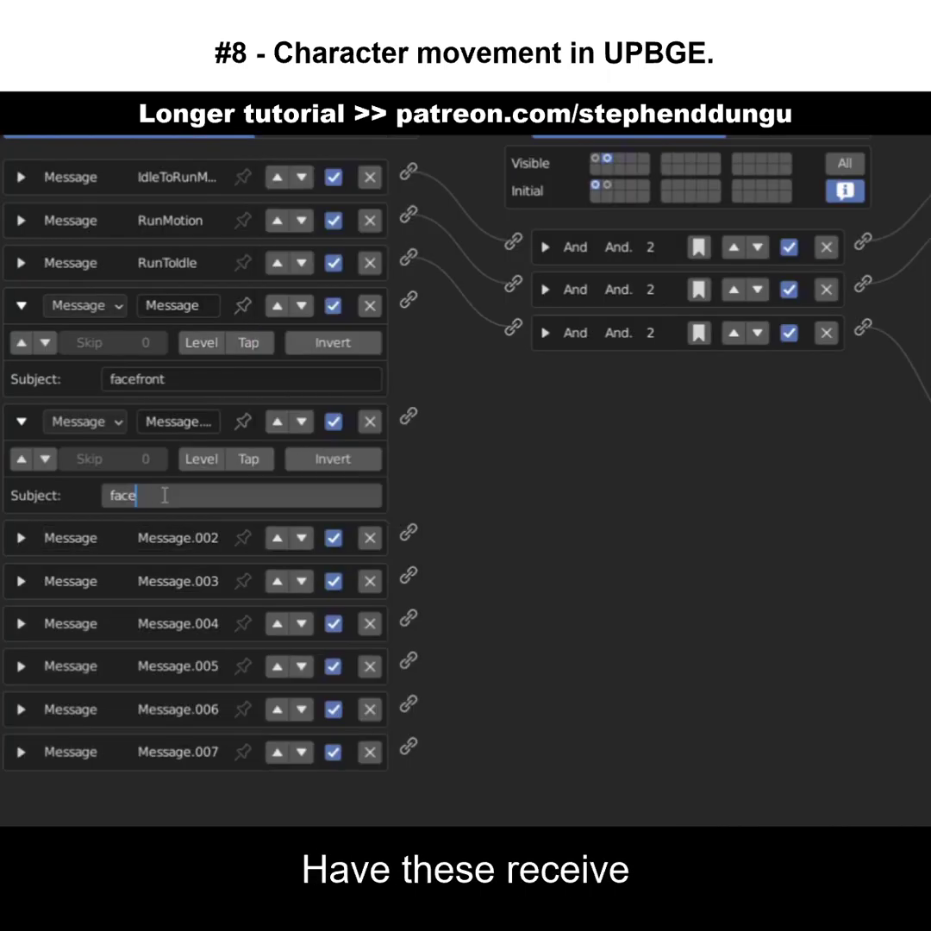
Correct the second Message sensor's subject to 'face', then expand FaceFront and choose its tracking object
key(BackSpace)
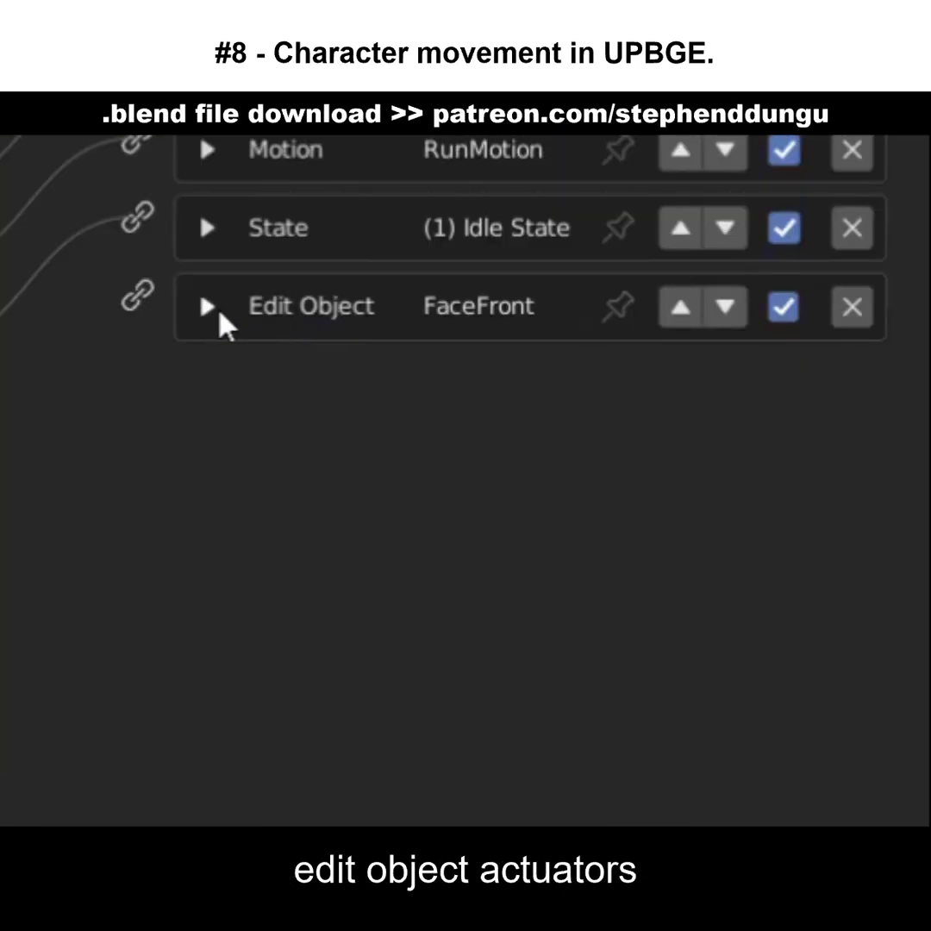
click(208, 306)
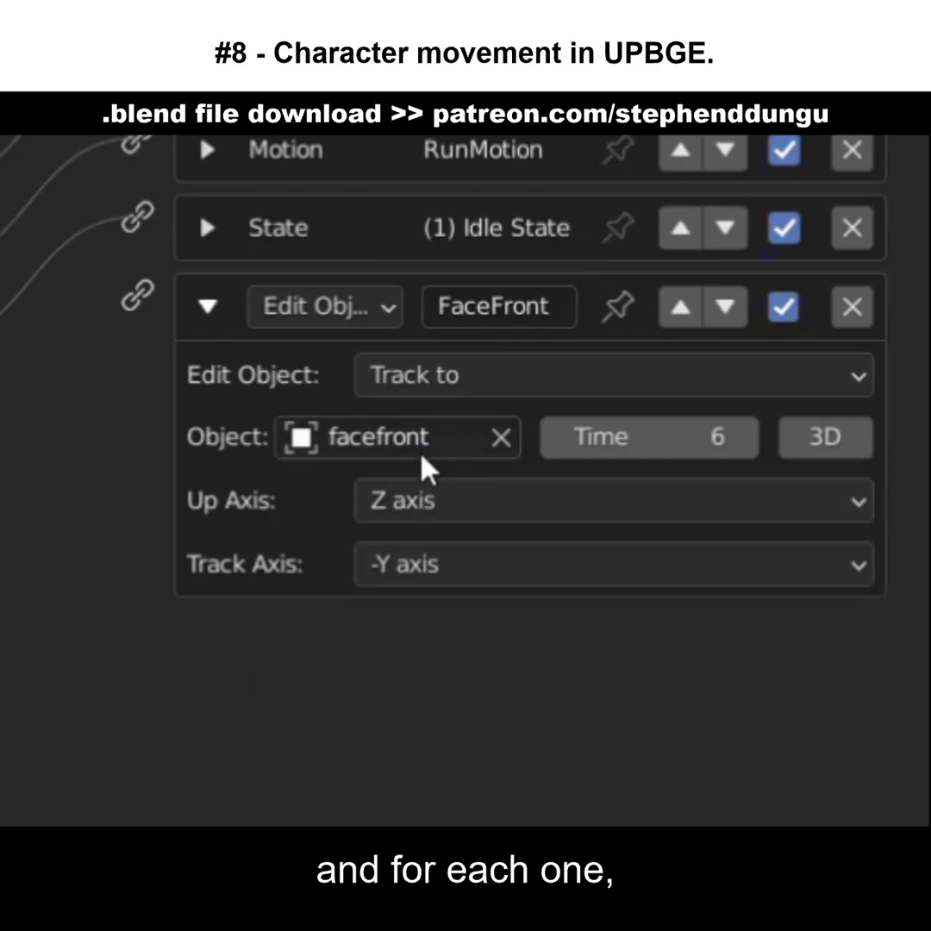
click(422, 437)
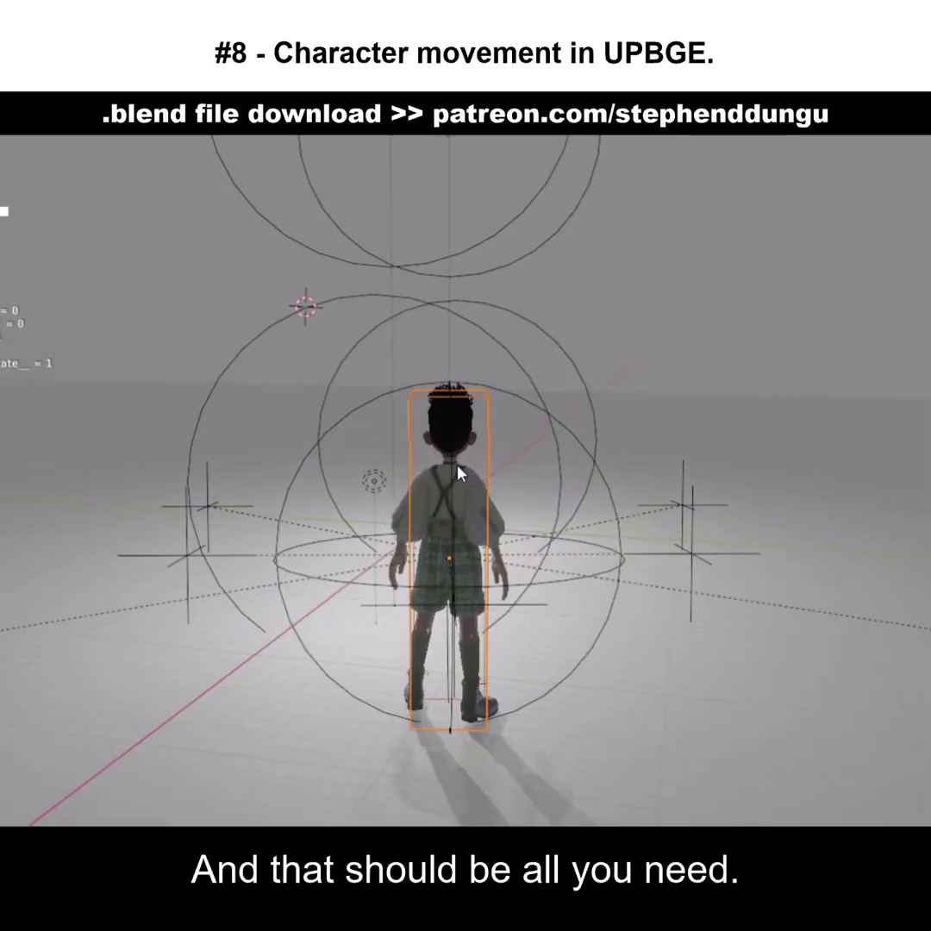
Run the character forward, left, right and backwards toward the camera with W, A, D and S
key(w)
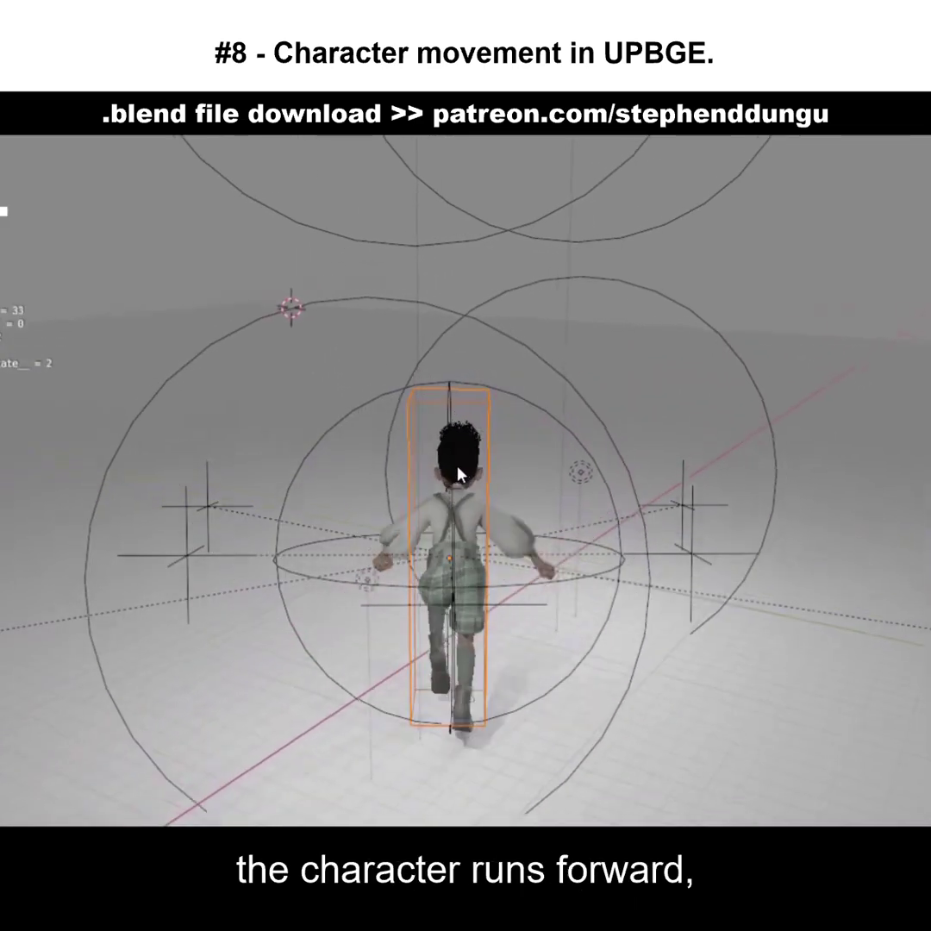
key(a)
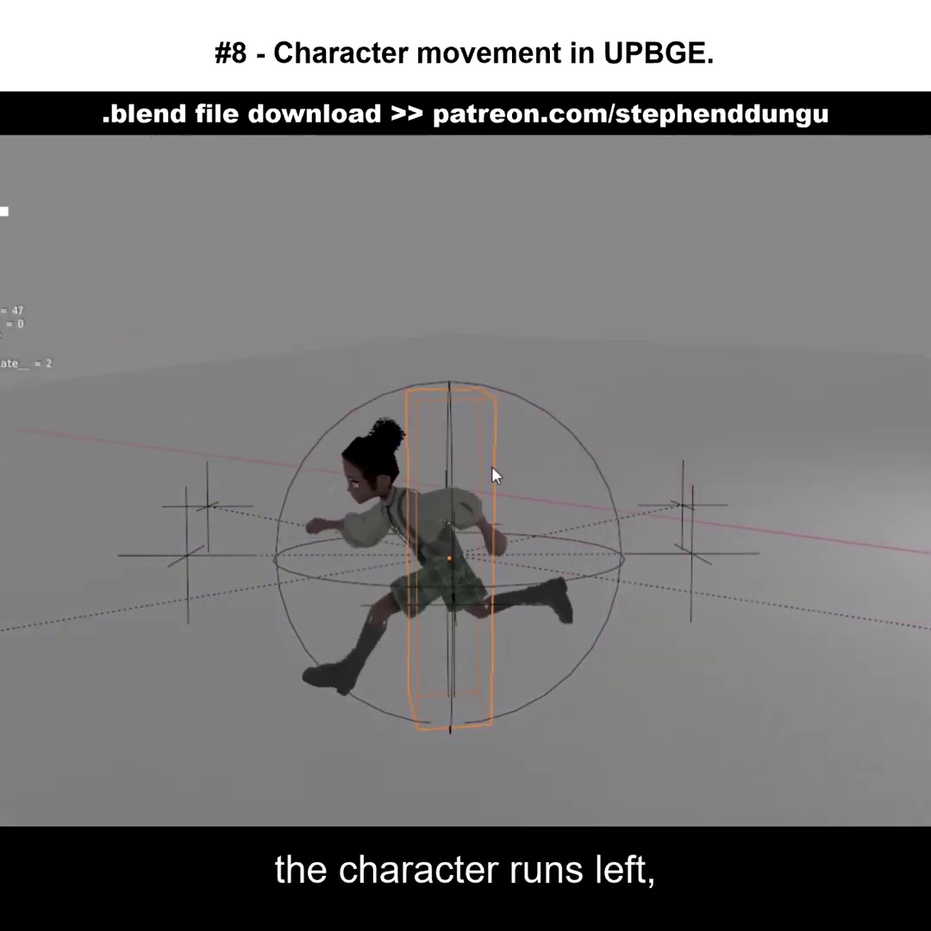
key(d)
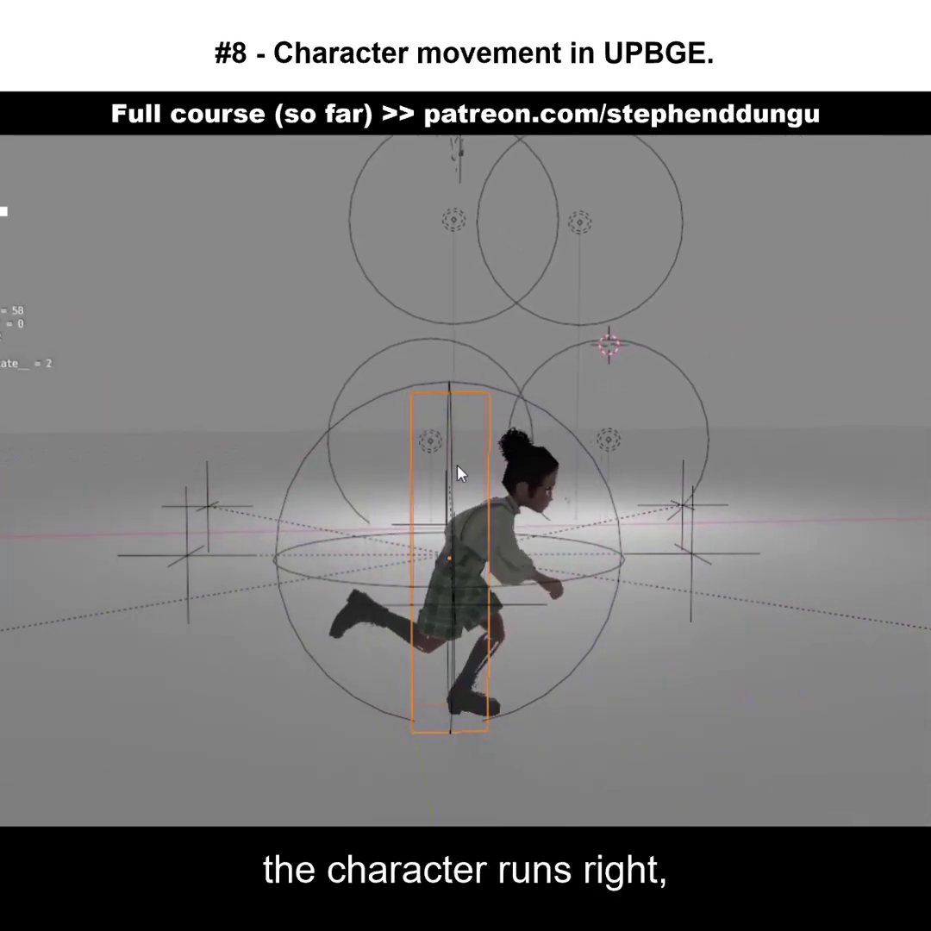
key(s)
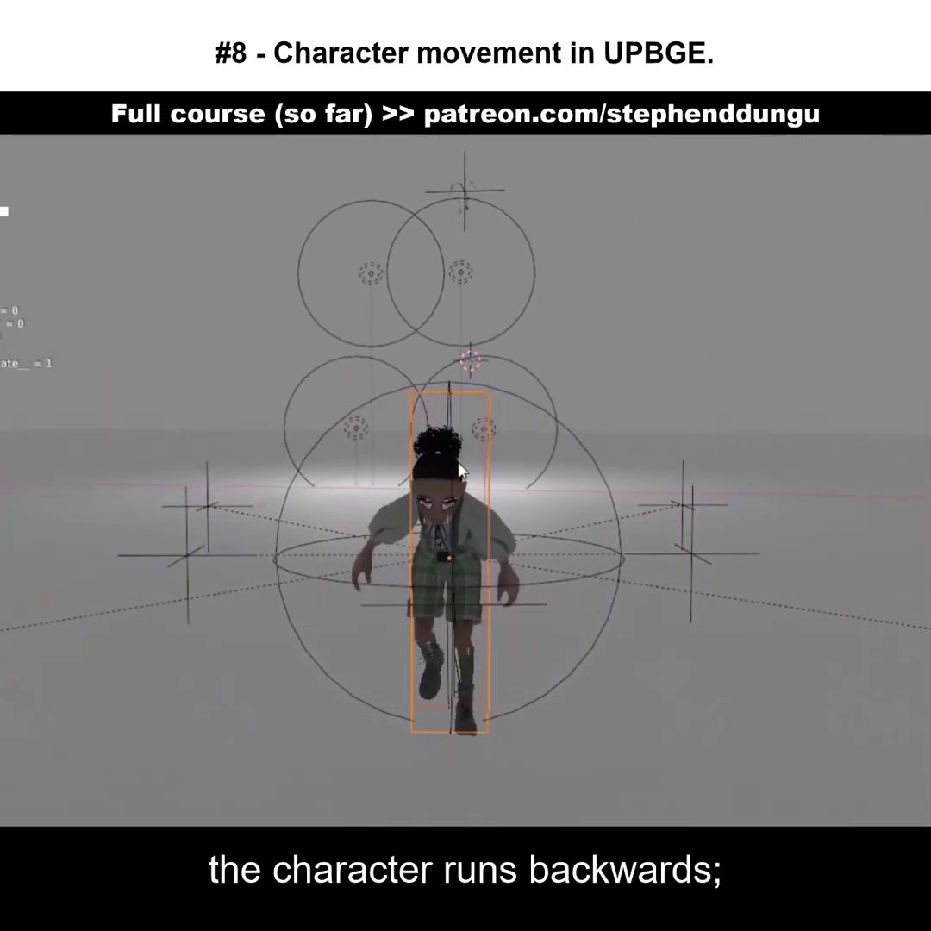
Run the character diagonally forward and backward to both sides, then forward again
key(d)
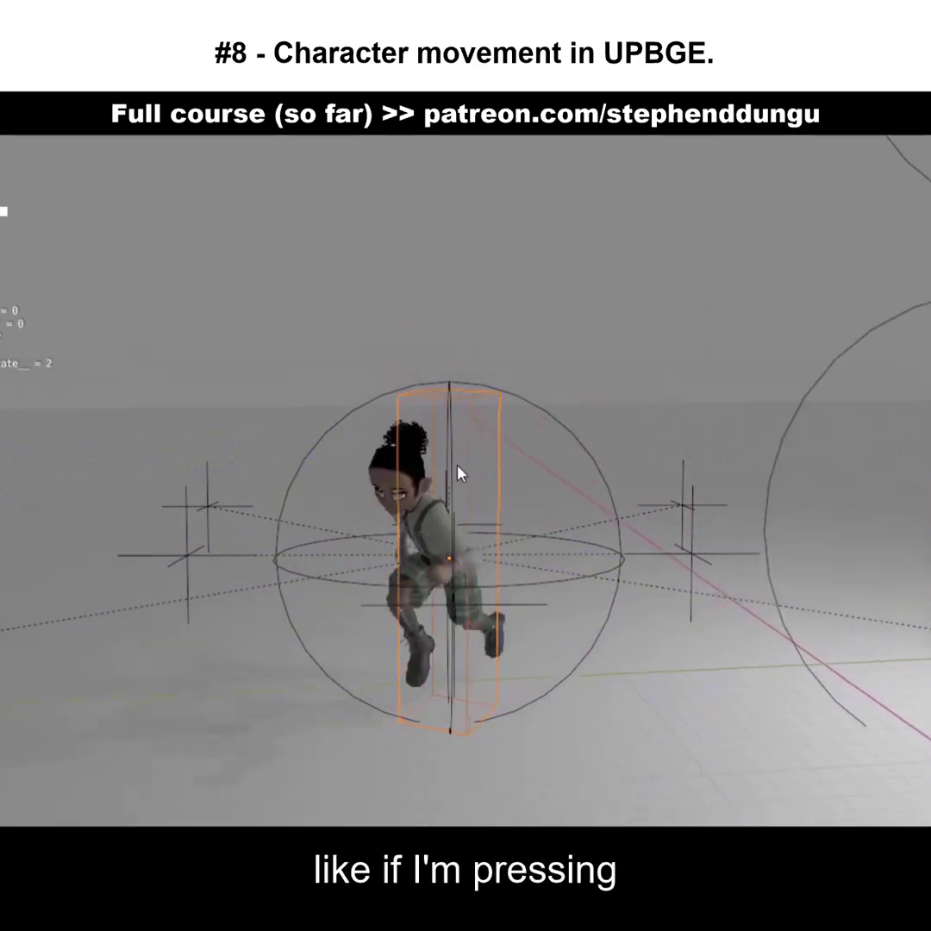
key(w)
key(a)
key(d)
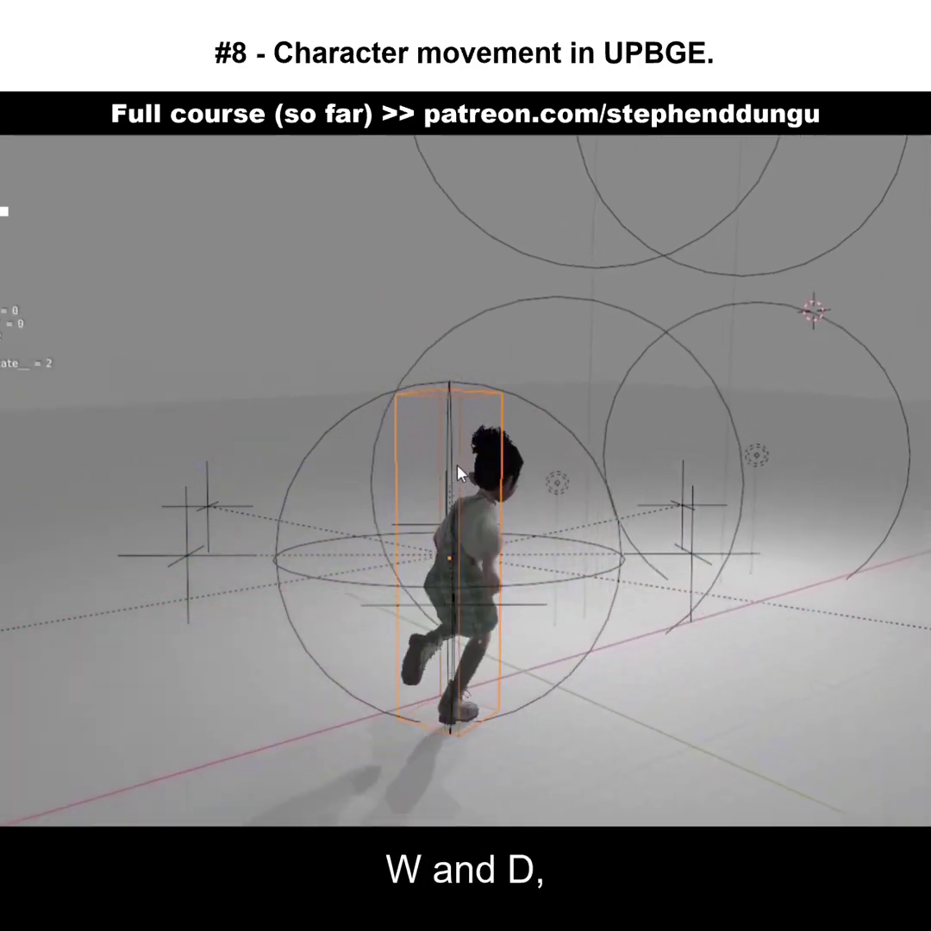
key(s)
key(a)
key(d)
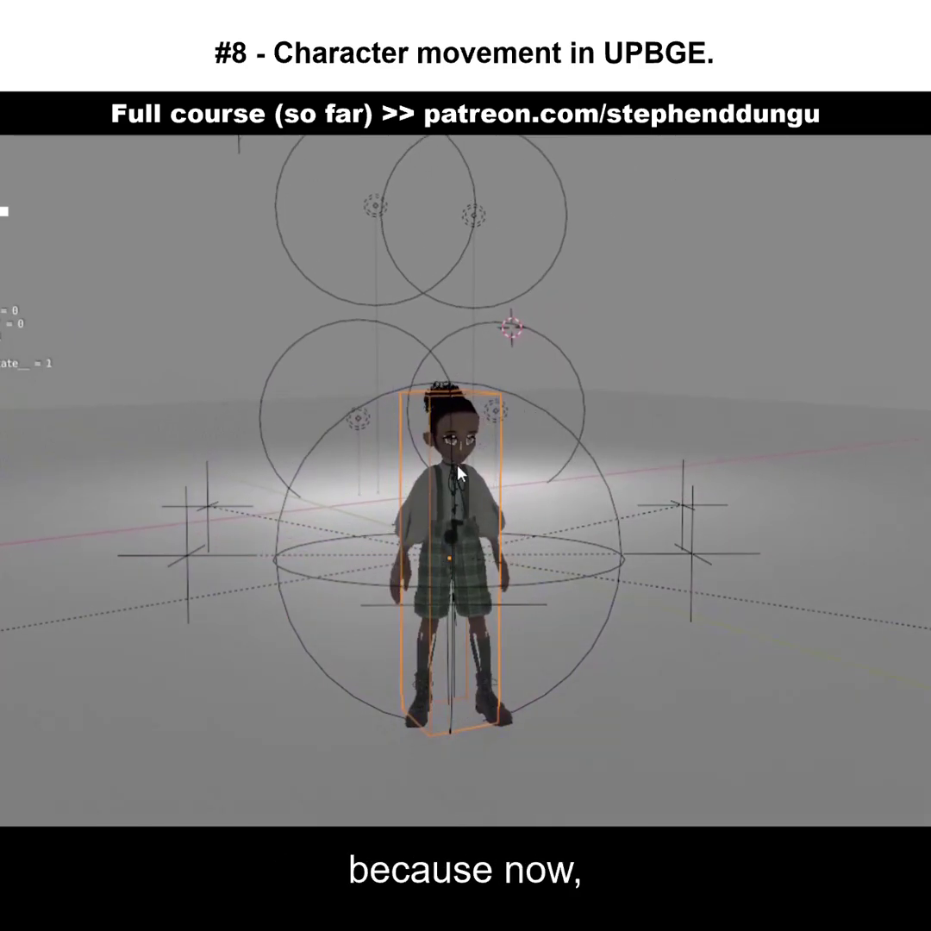
key(w)
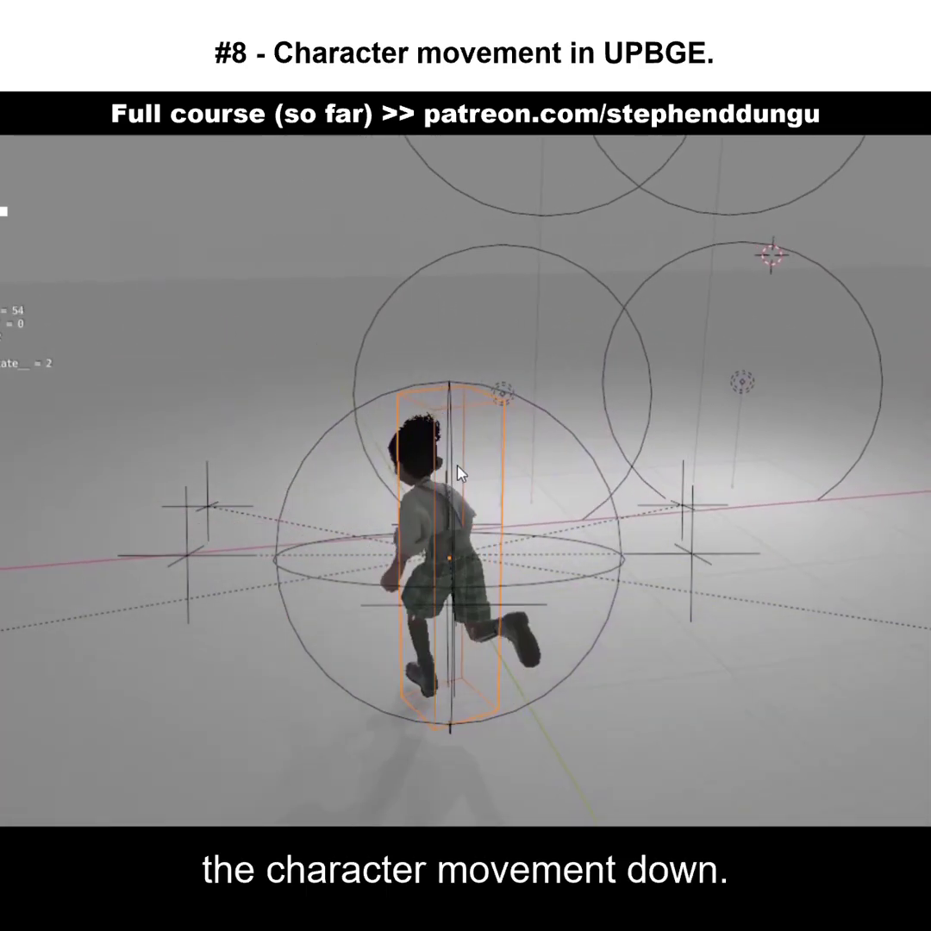